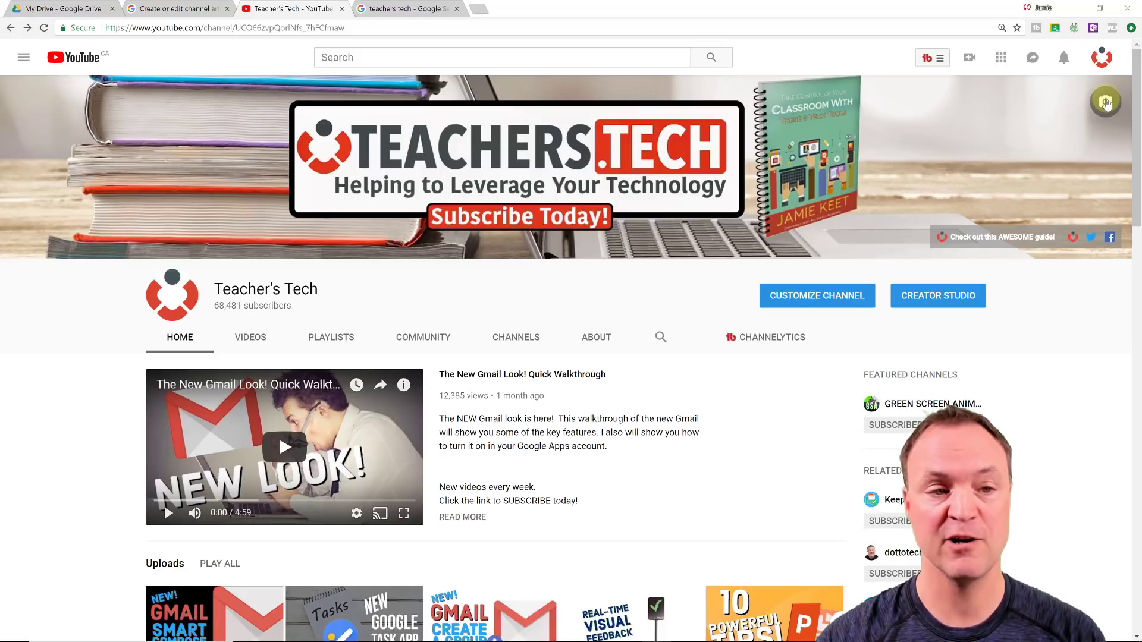
- Browse the channel art photo options (uploaded, gallery, upload) and close them without changes
left_click(1105, 102)
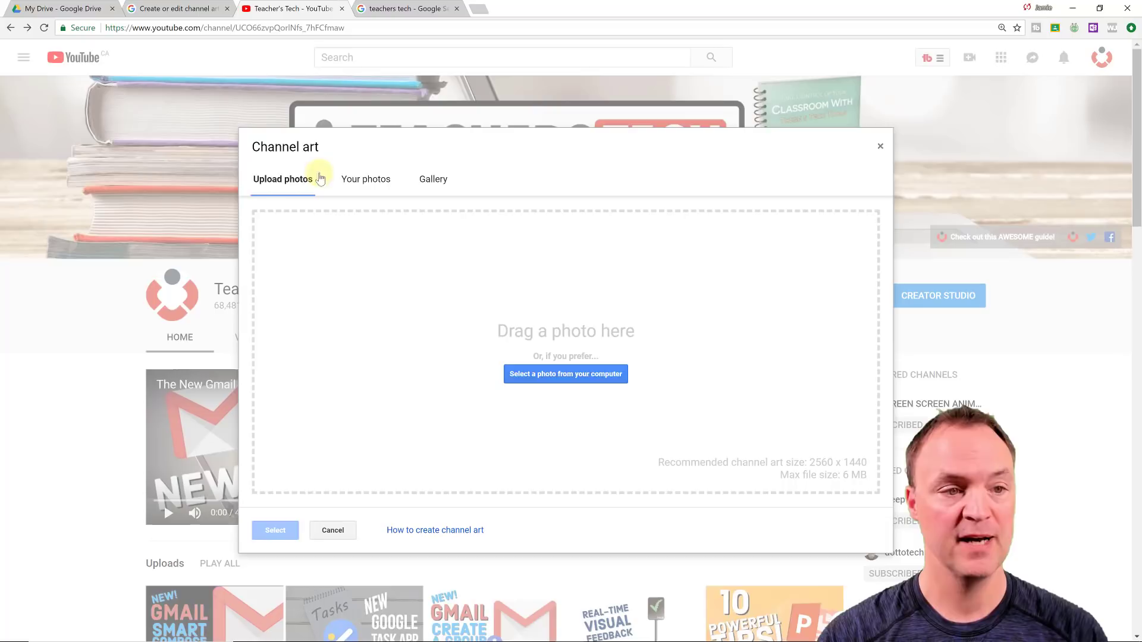
left_click(365, 179)
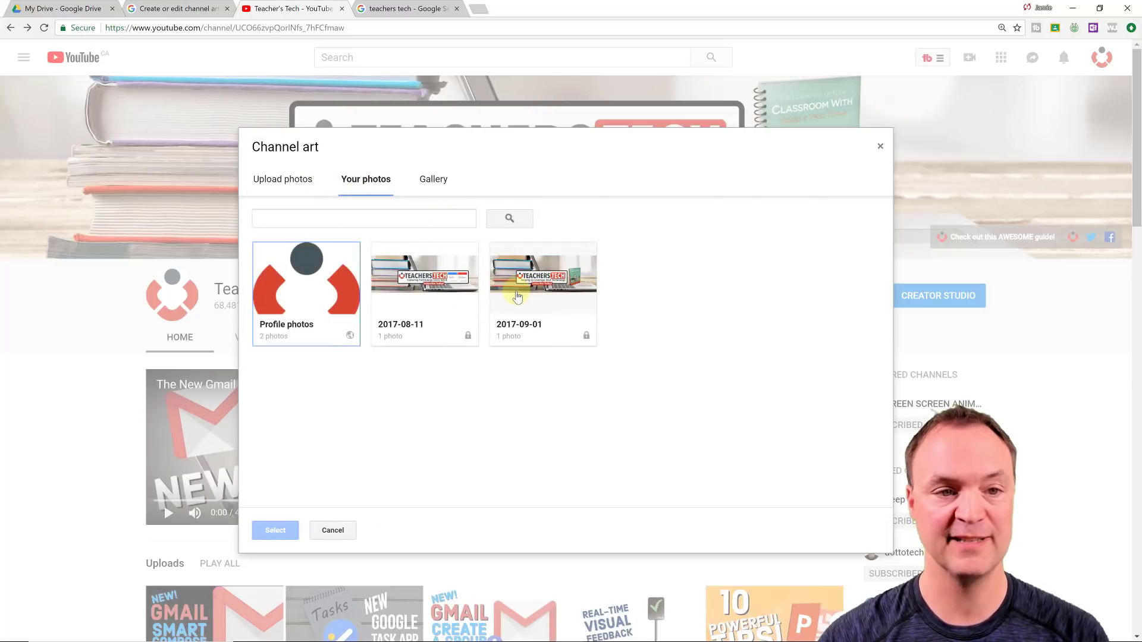
left_click(431, 183)
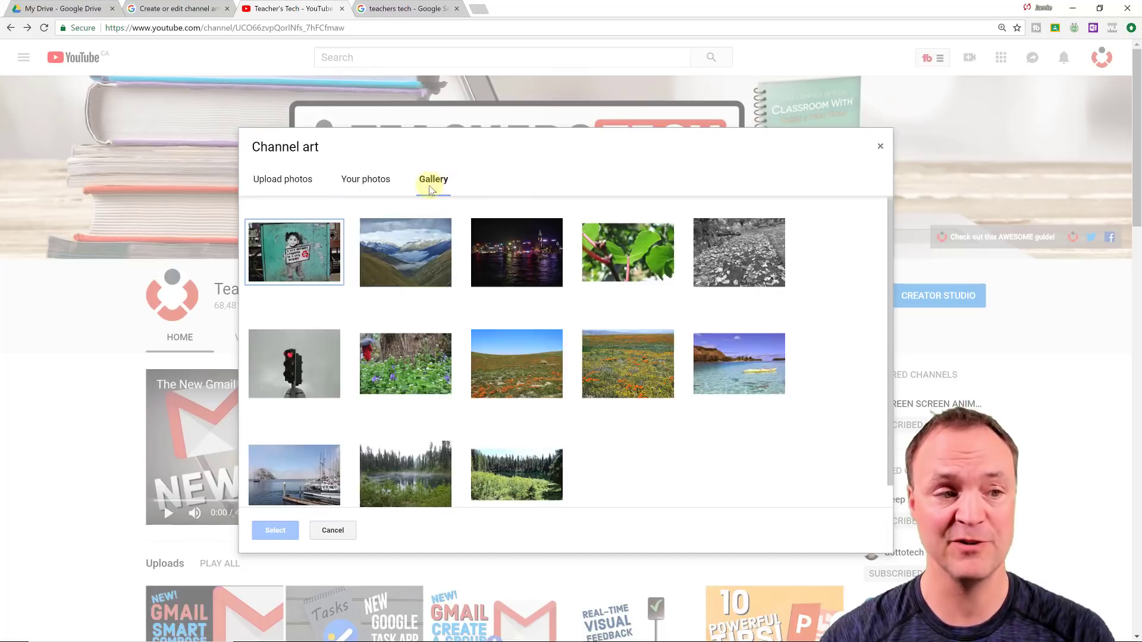
left_click(309, 185)
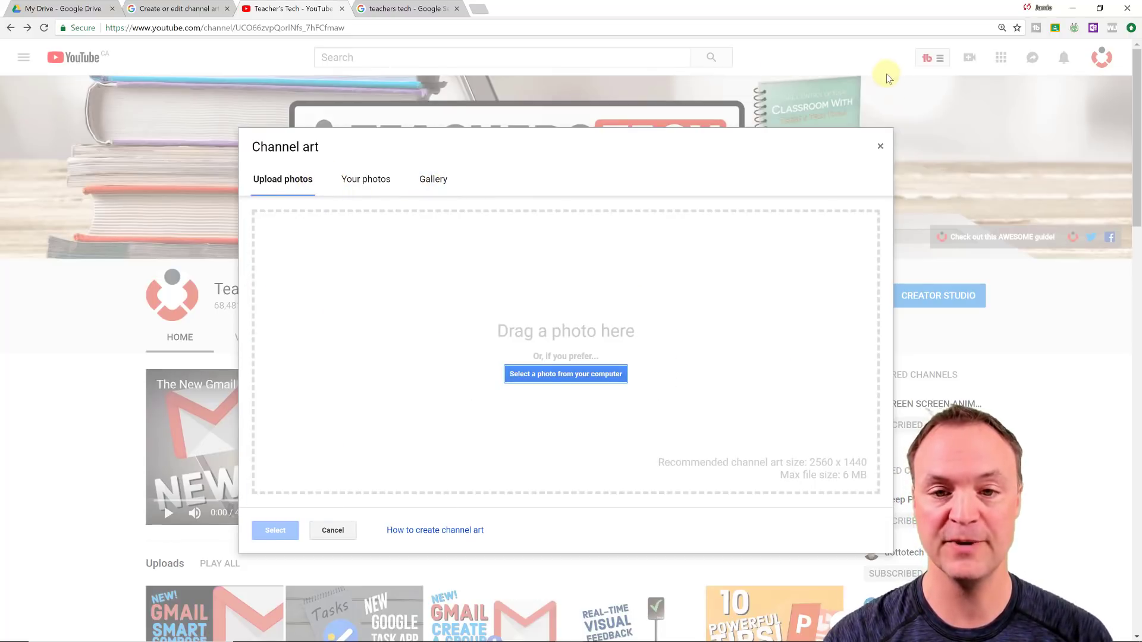
left_click(881, 146)
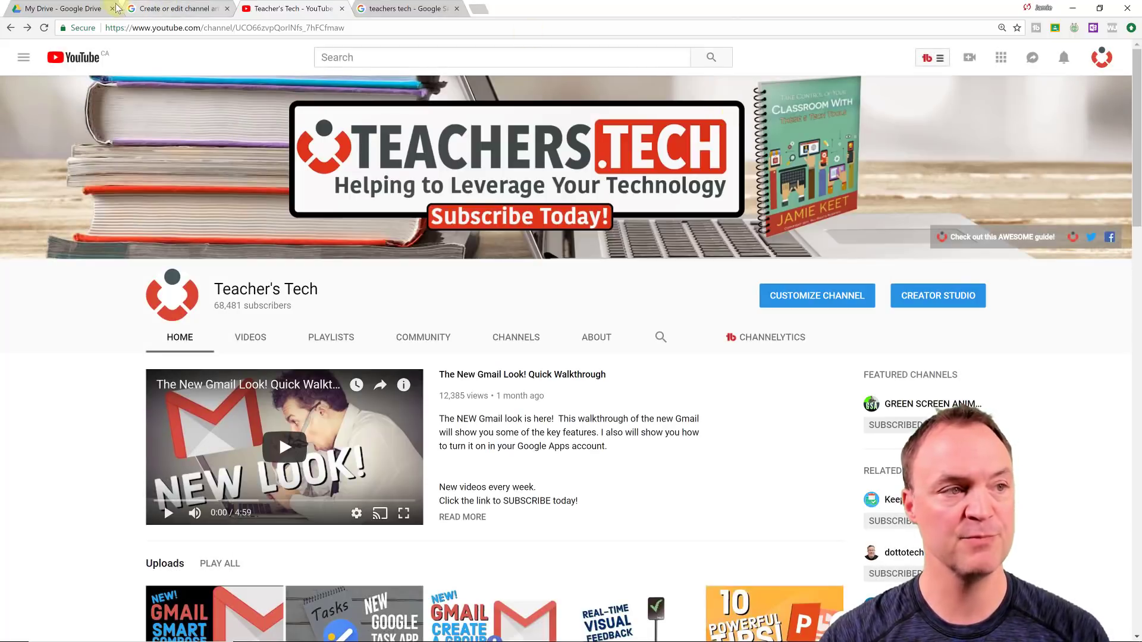
- Create a blank Google Slides presentation inside the Channel Art folder in My Drive
left_click(82, 13)
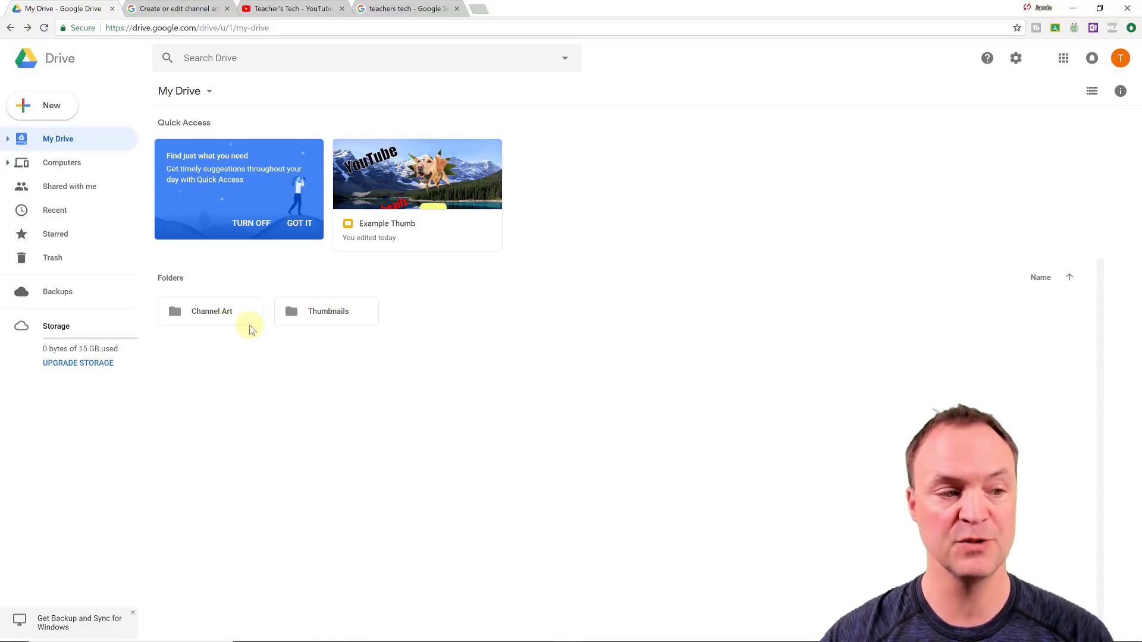
double_click(218, 318)
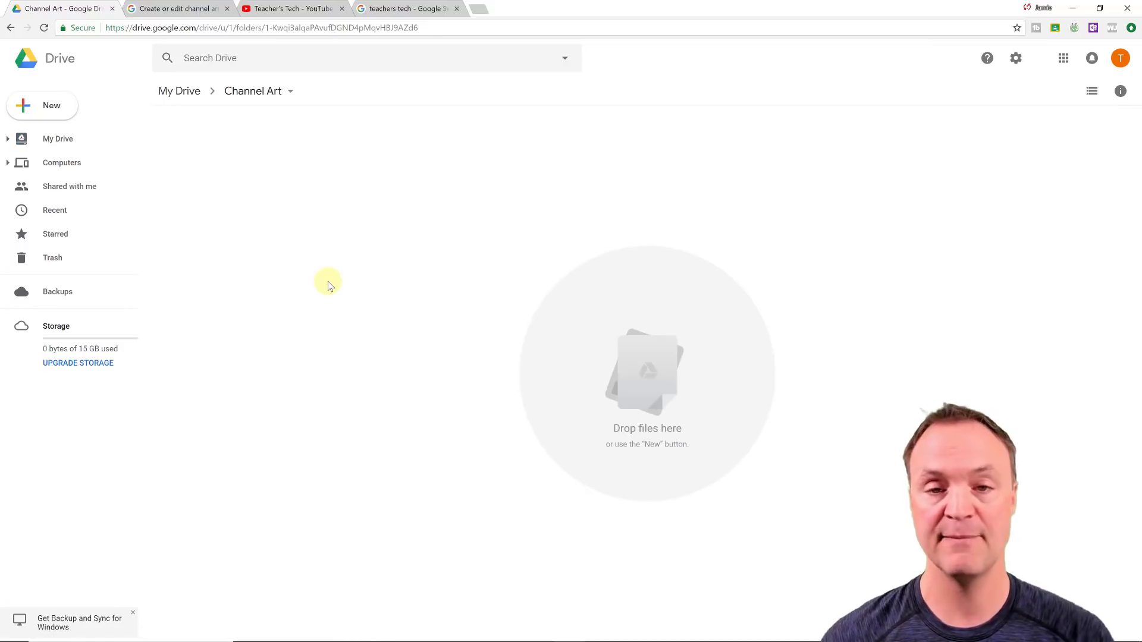
right_click(349, 195)
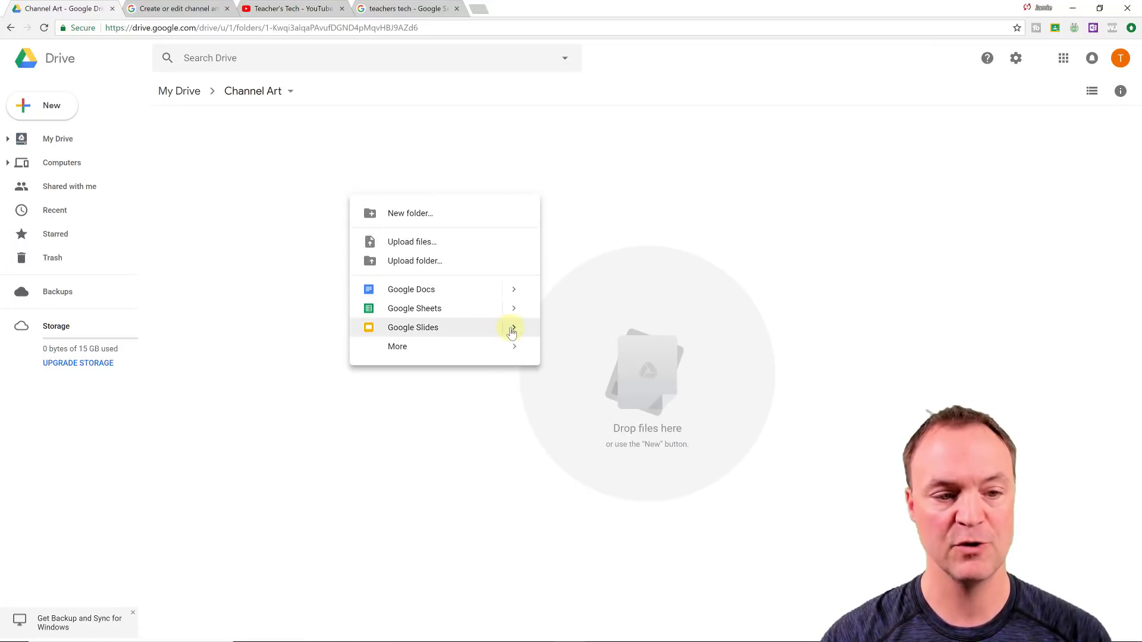
mouse_move(518, 331)
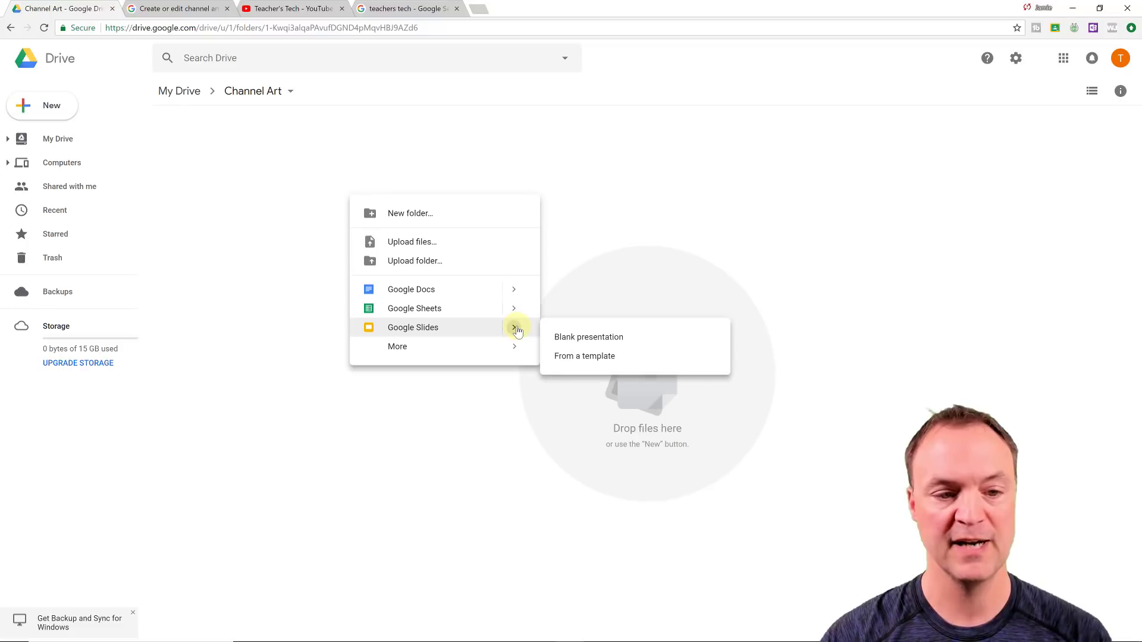
left_click(577, 338)
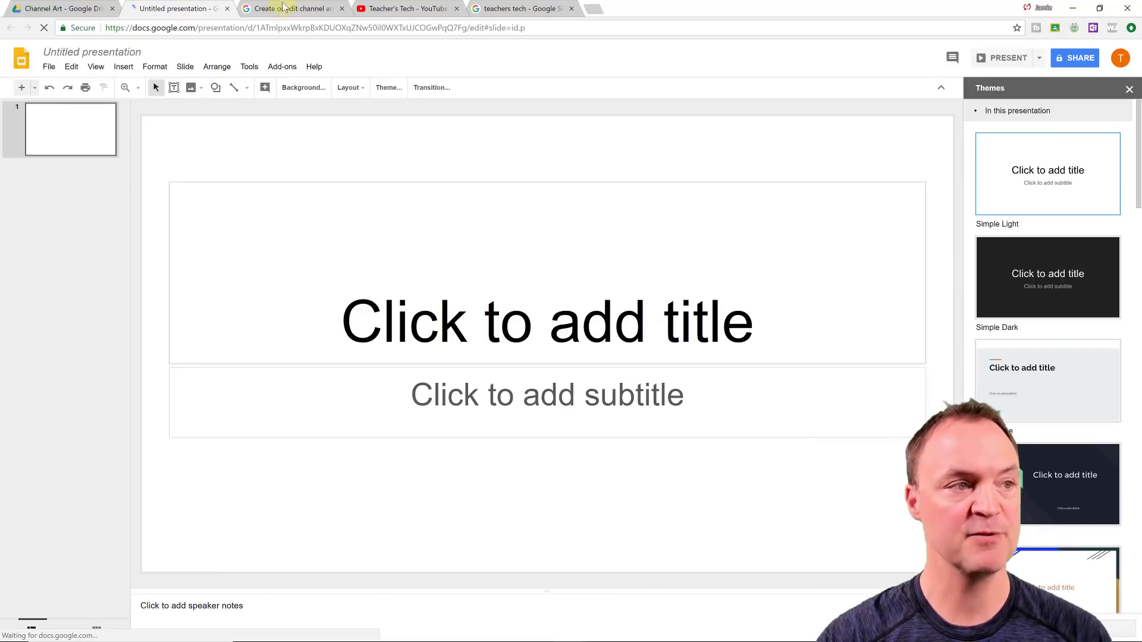
left_click(371, 5)
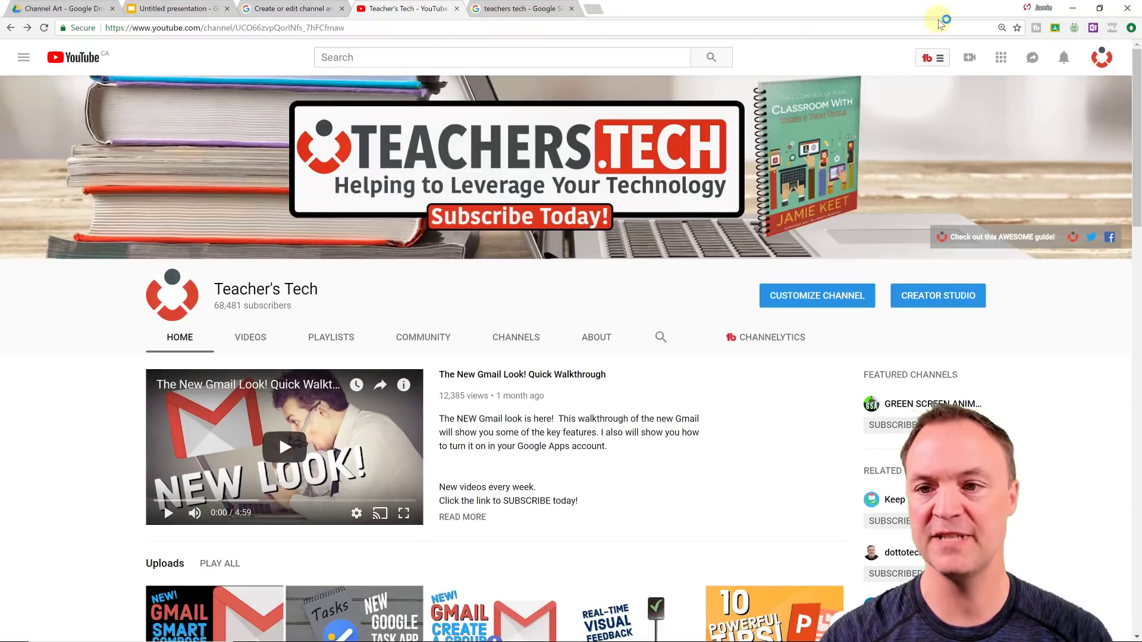
left_click(1103, 106)
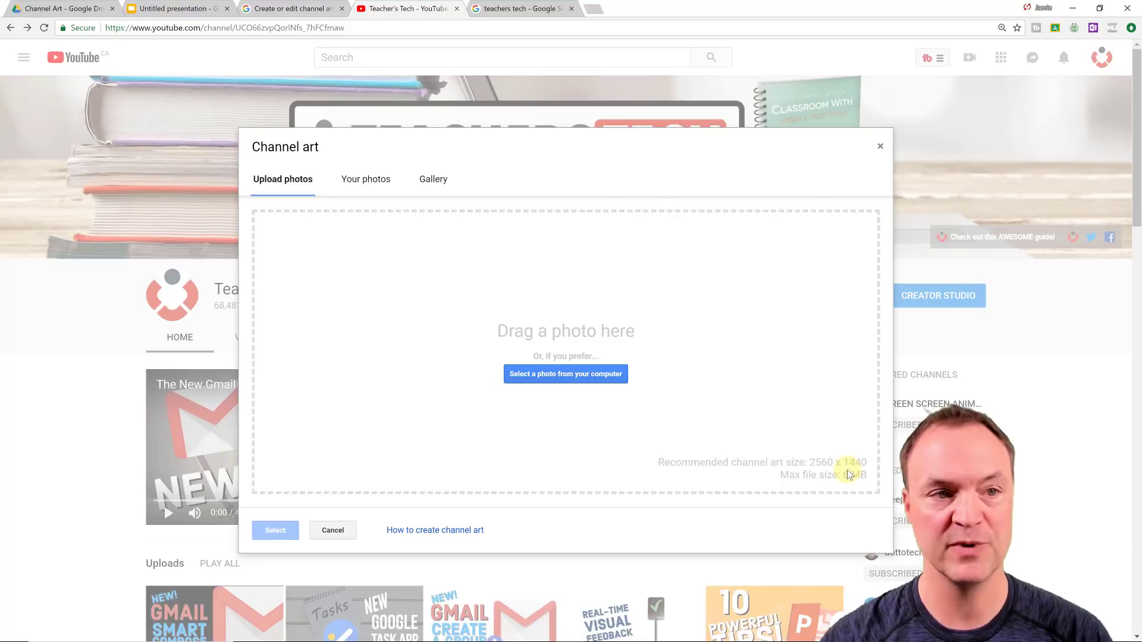
left_click(178, 9)
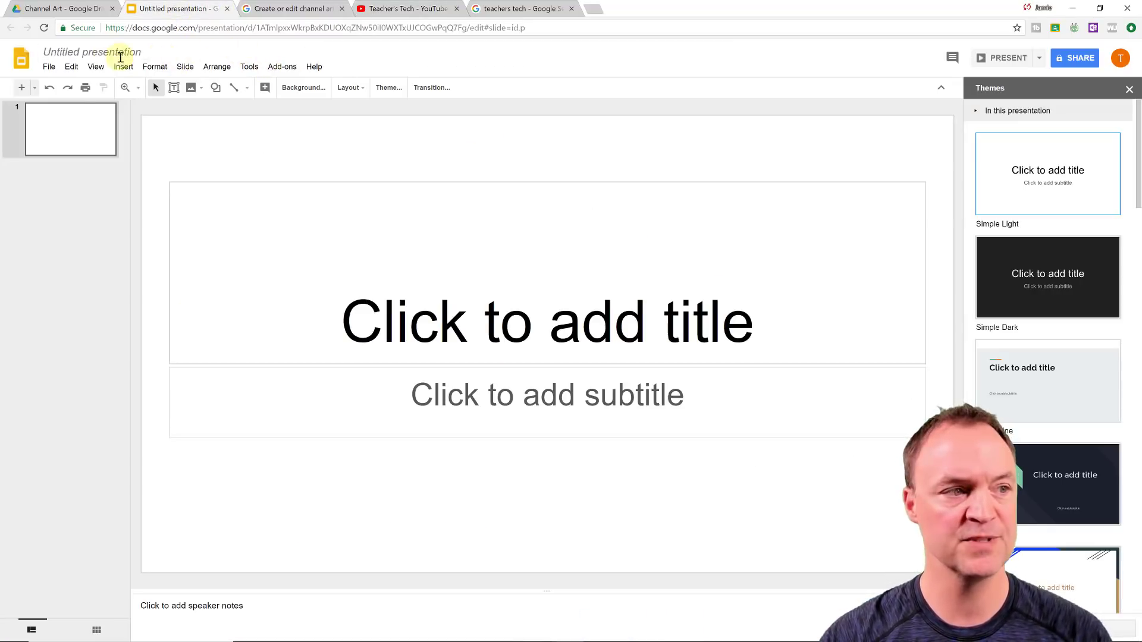
- Set Page setup to a custom size of 2560 × 1440 pixels
left_click(49, 67)
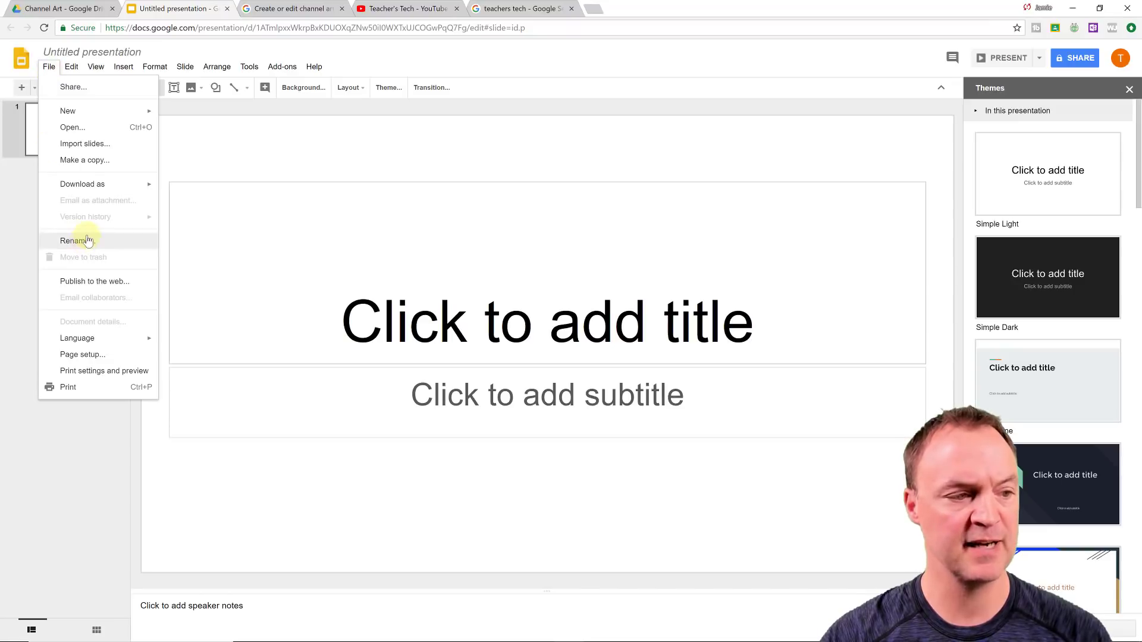
left_click(82, 355)
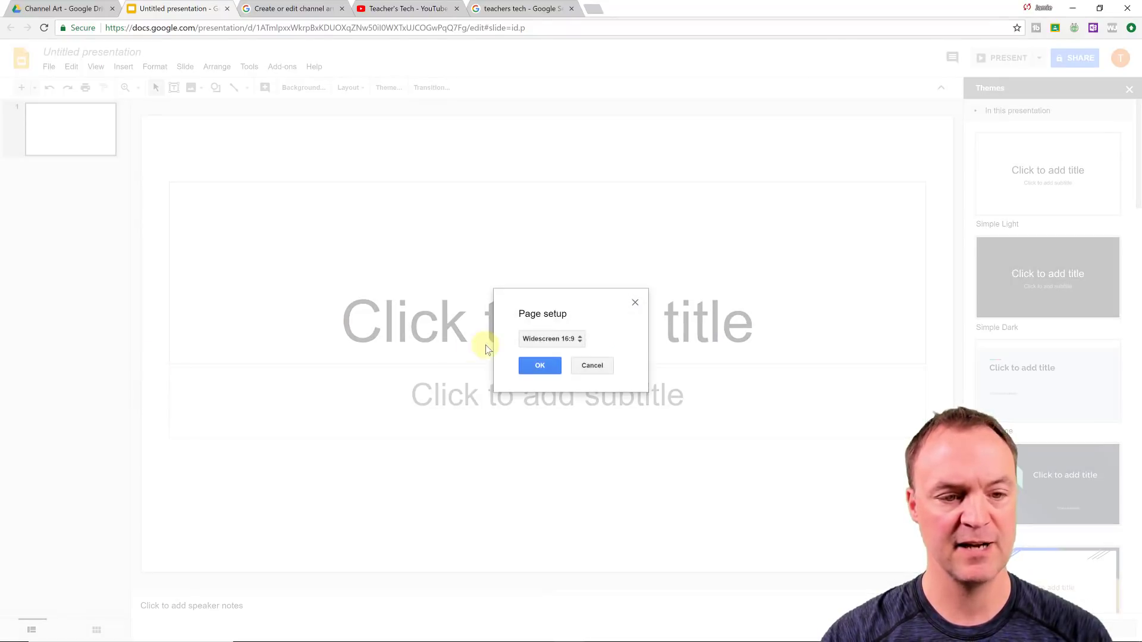
left_click(564, 339)
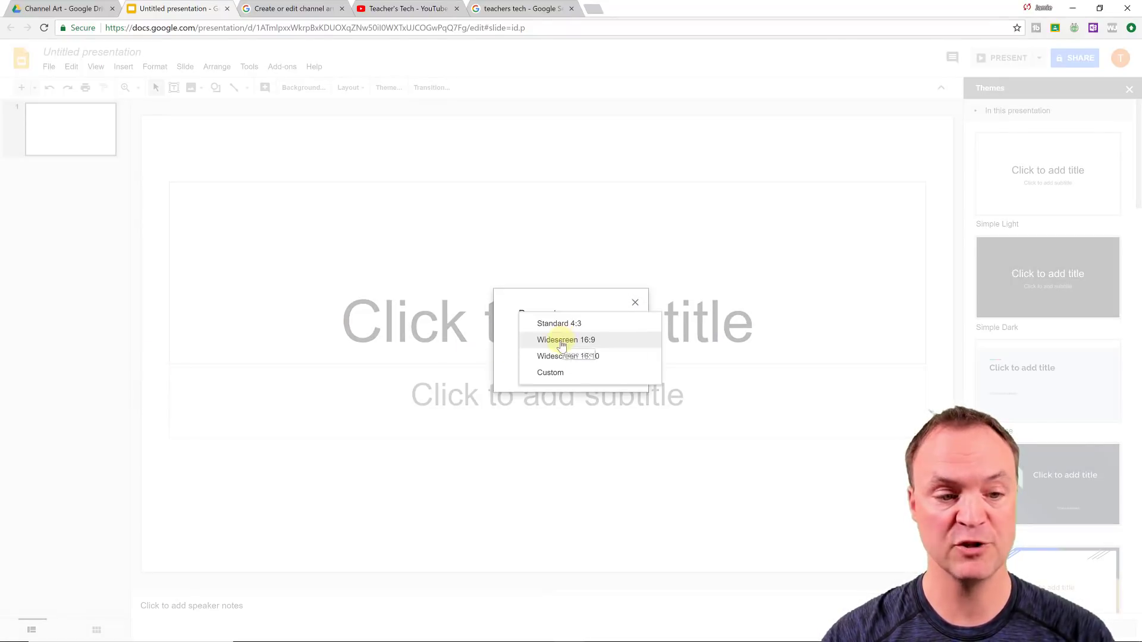
left_click(559, 372)
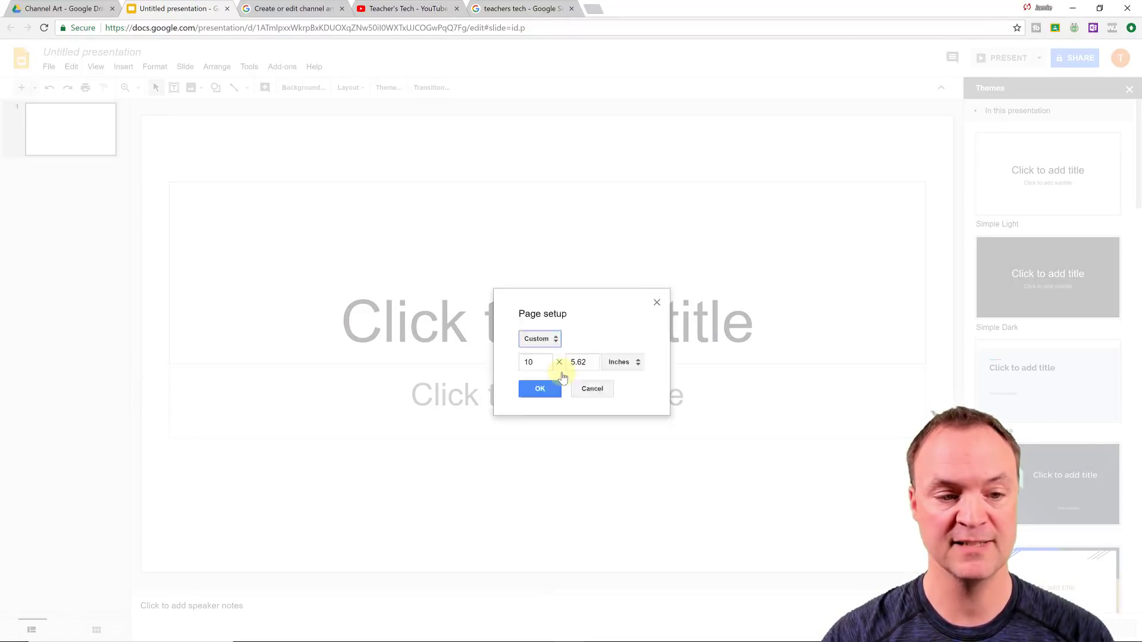
left_click(618, 362)
left_click(628, 419)
left_click_drag(548, 361, 504, 355)
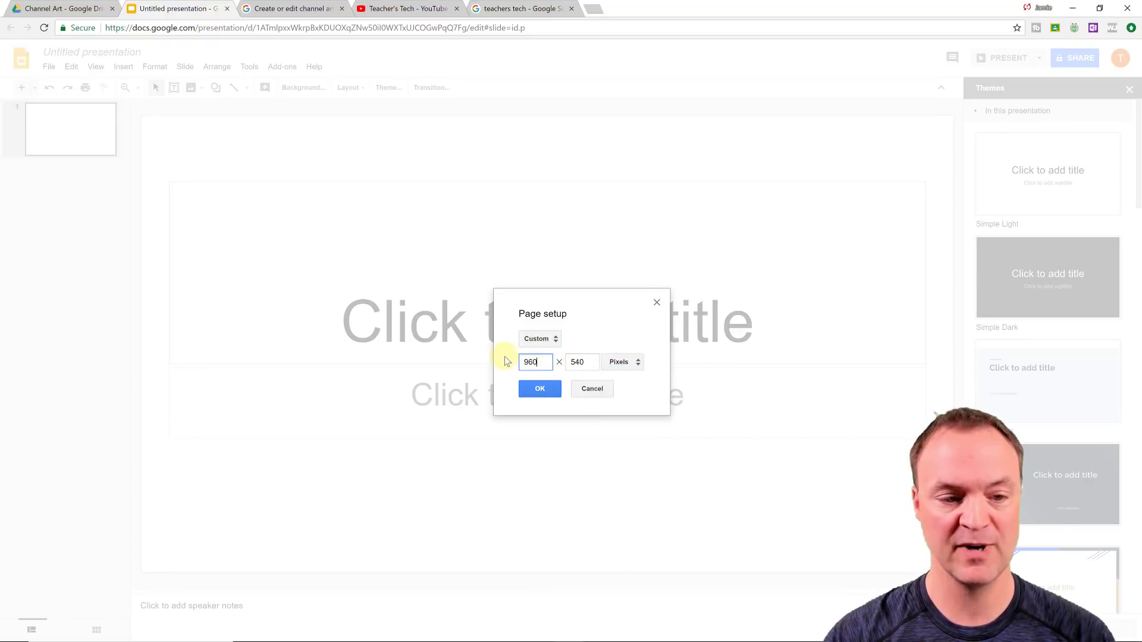
type("2560")
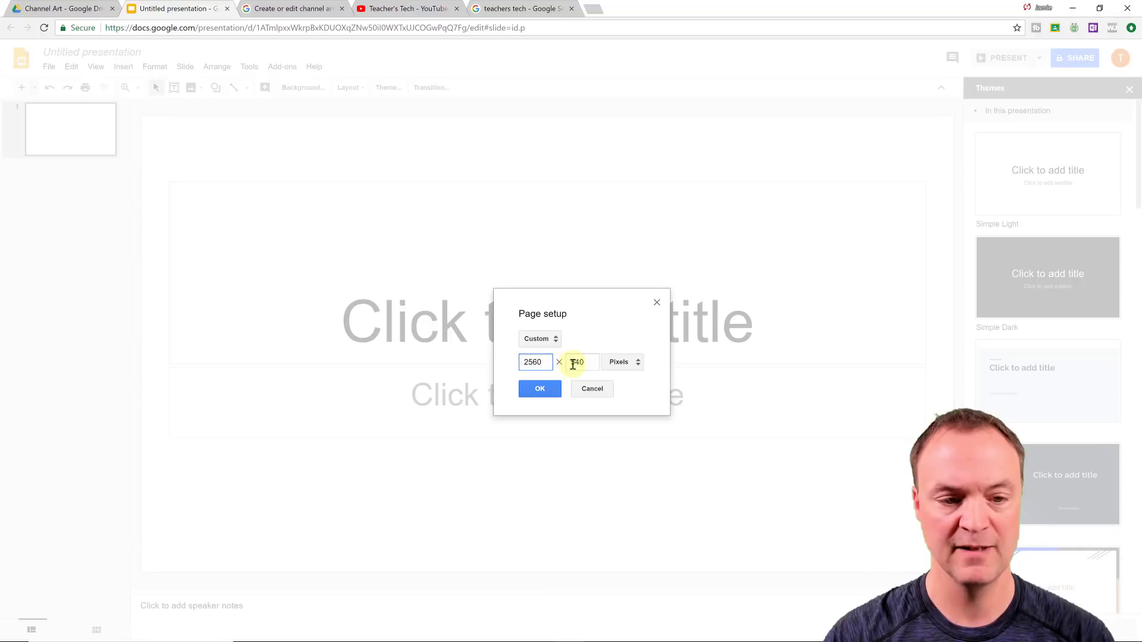
left_click_drag(587, 364, 559, 360)
type("1")
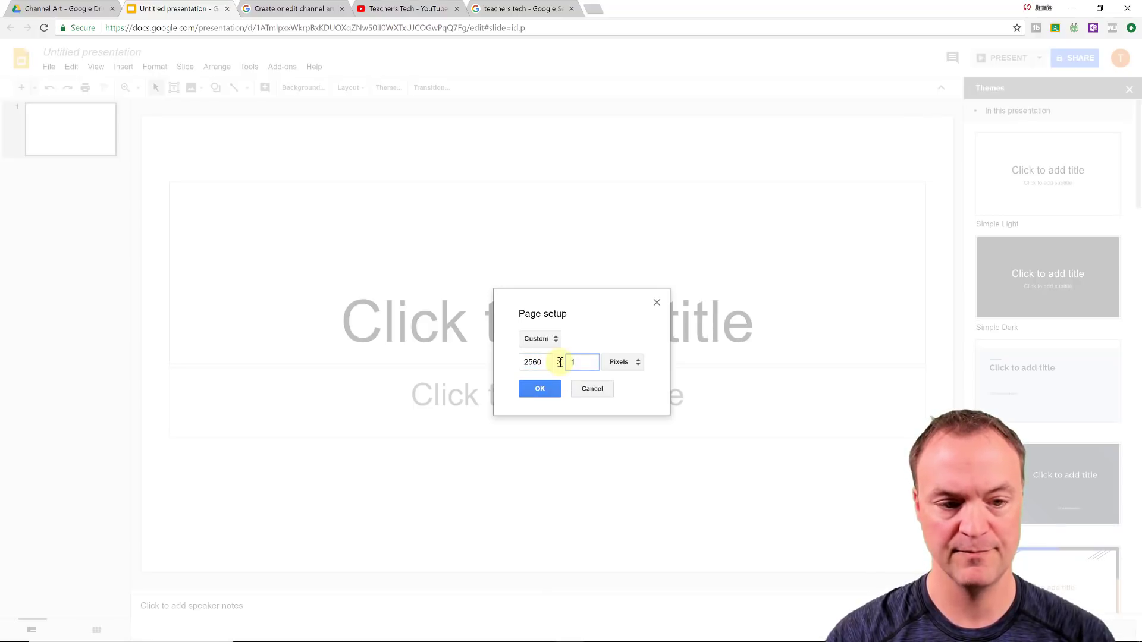
type("440")
left_click(540, 390)
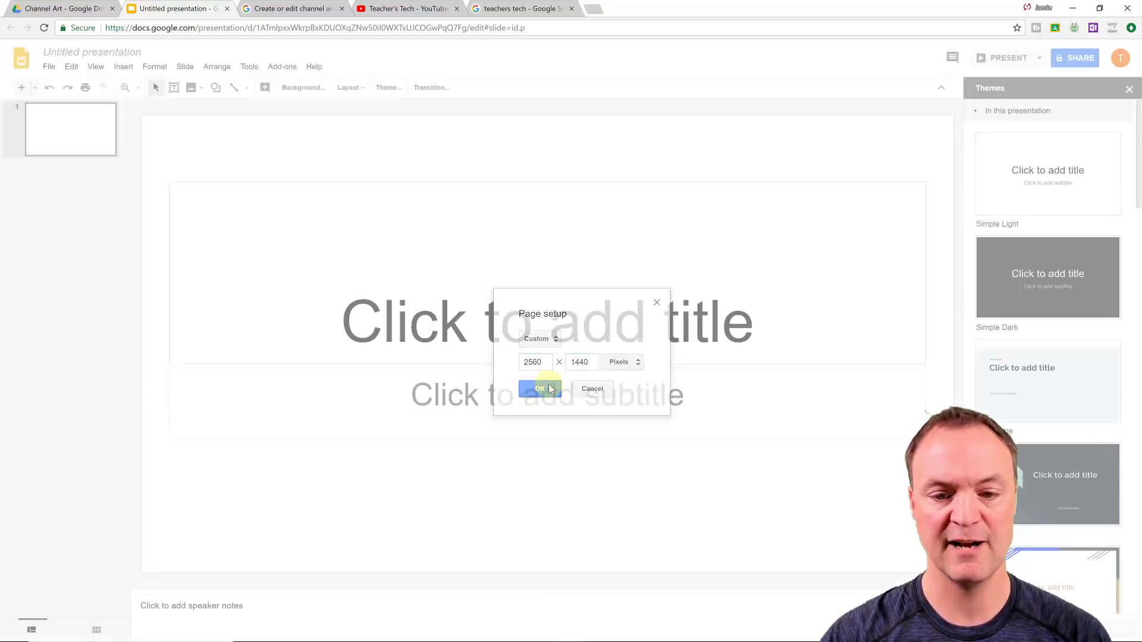
- Hide the themes panel and delete the title and subtitle placeholders, leaving a blank slide
left_click(1129, 90)
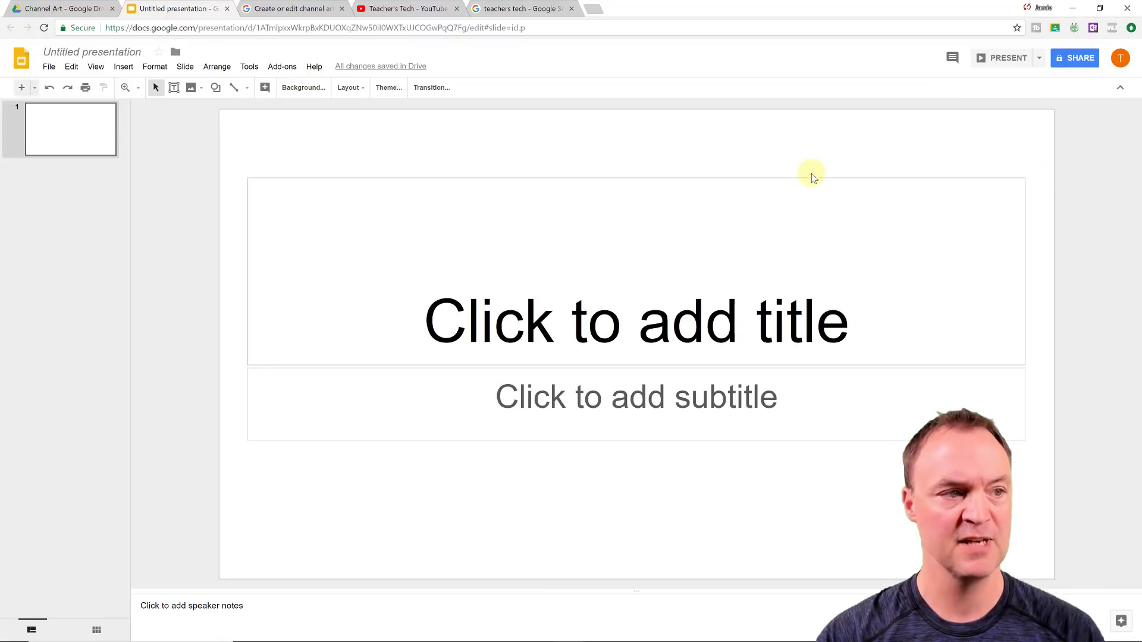
left_click(474, 178)
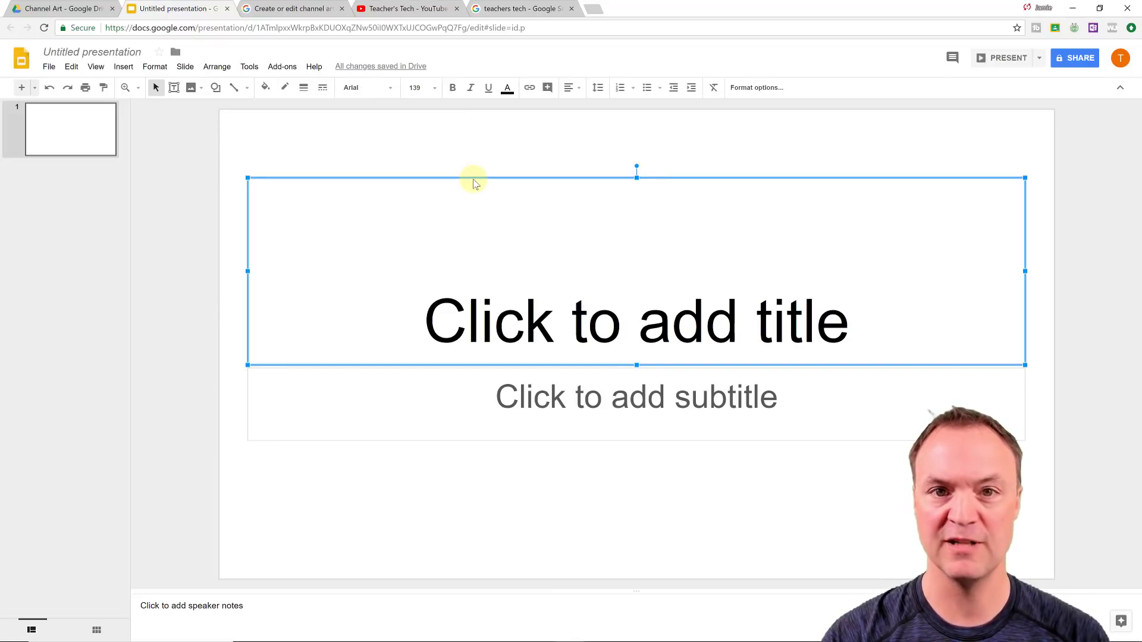
key("Delete")
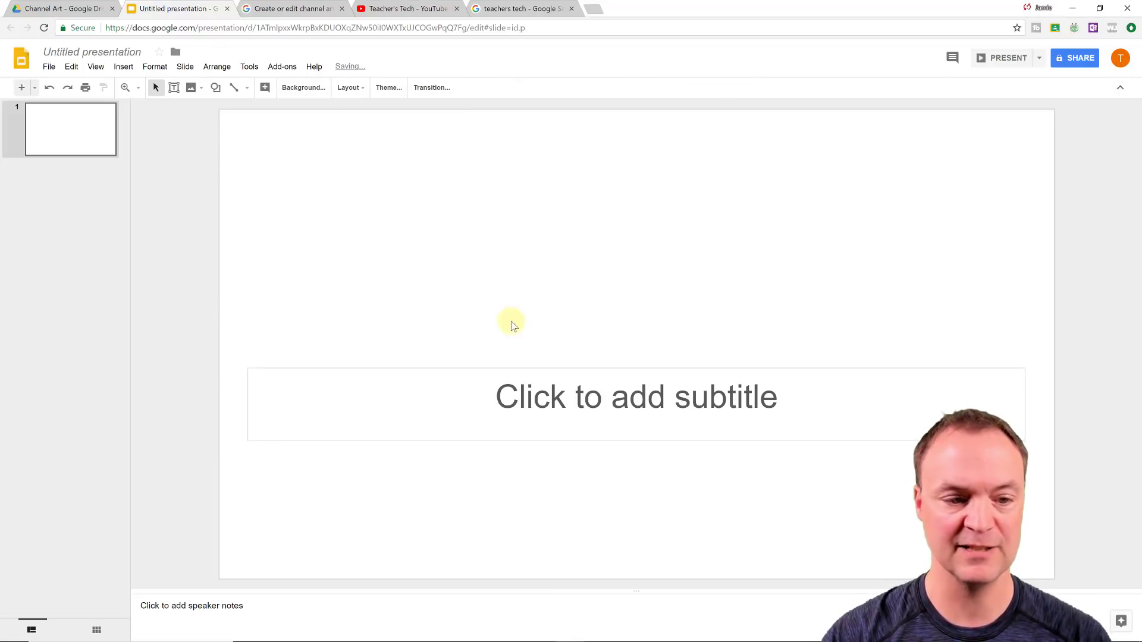
left_click(516, 369)
key("Delete")
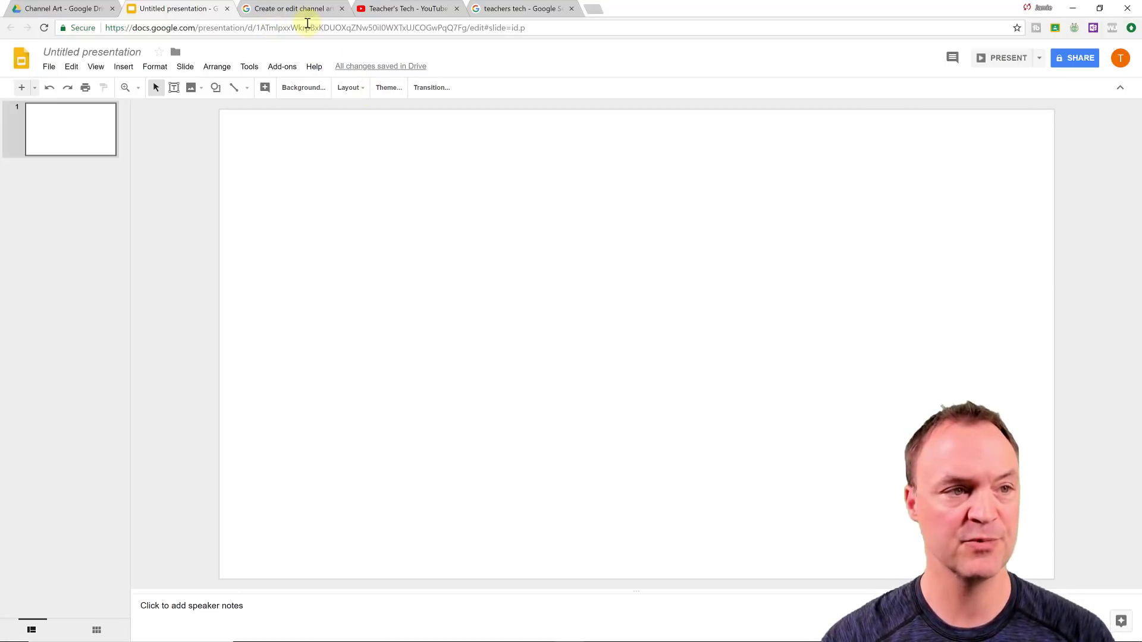
- Review the help page's 2560 x 1440 image size and 1546 x 423 safe-area guidelines
left_click(303, 11)
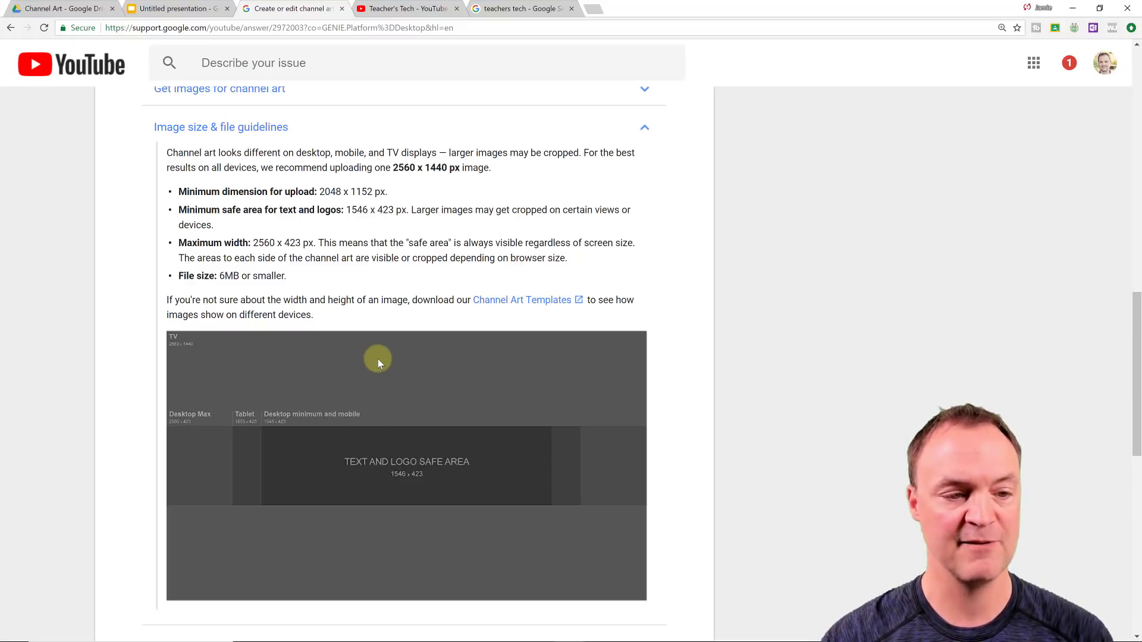
scroll(378, 357, "down", 1)
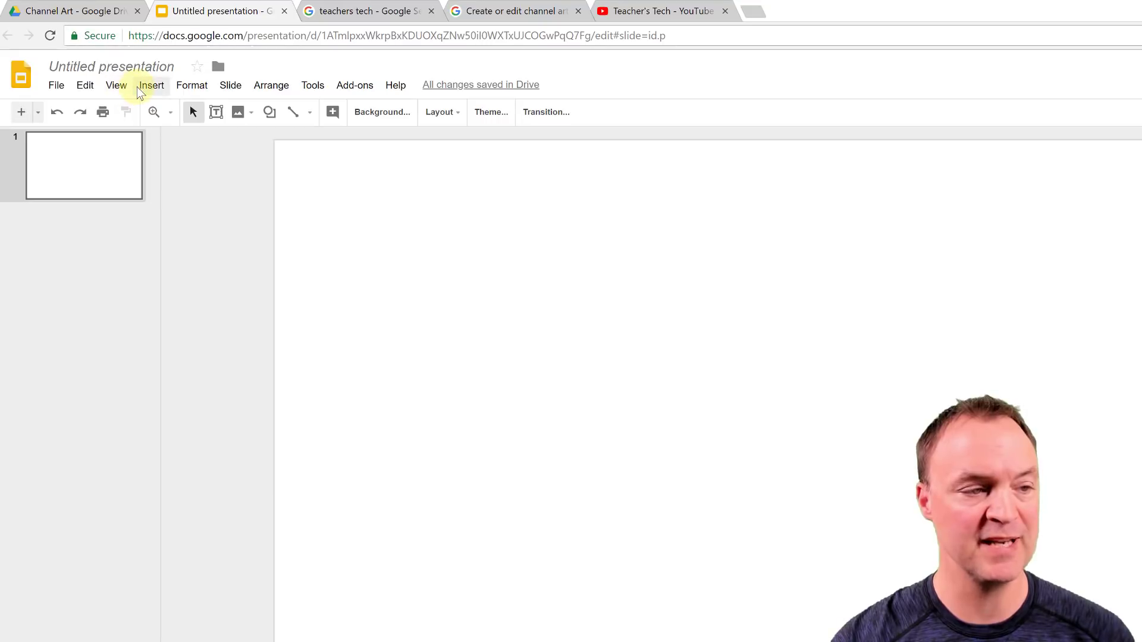
- Upload the Channel Art Template (Fireworks) image and stretch it to fill the slide
left_click(143, 90)
mouse_move(159, 112)
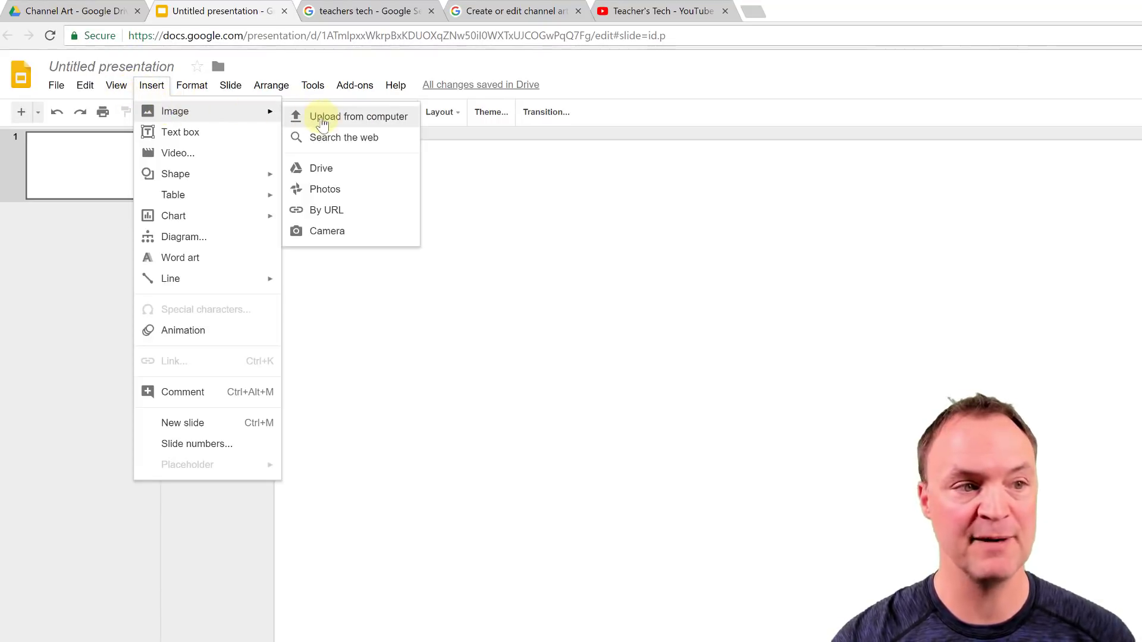
left_click(327, 122)
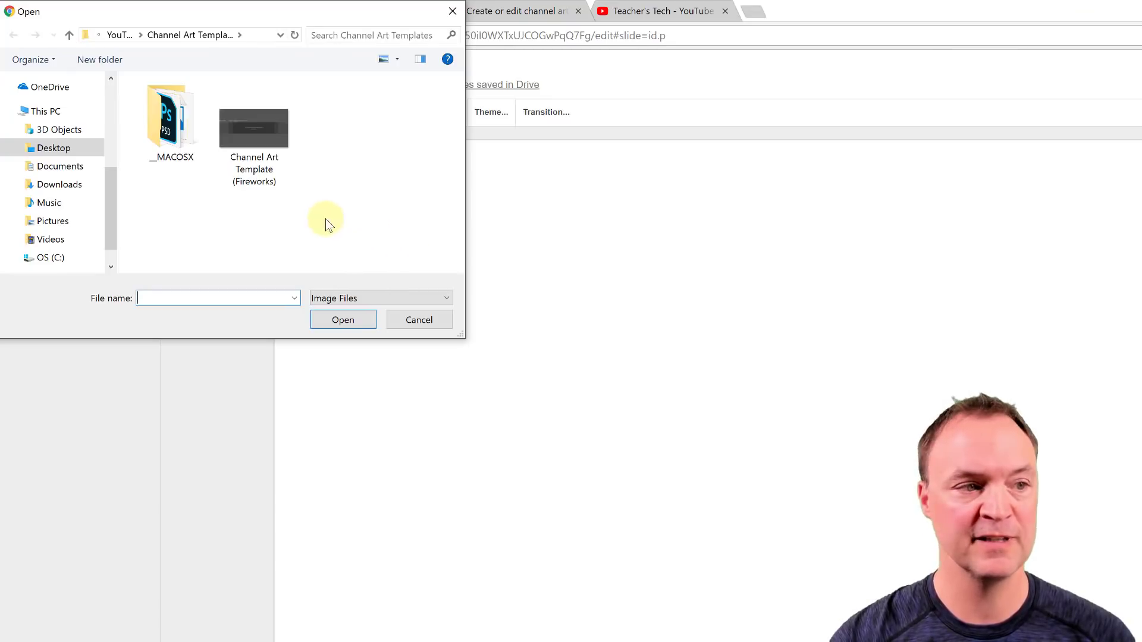
left_click(262, 129)
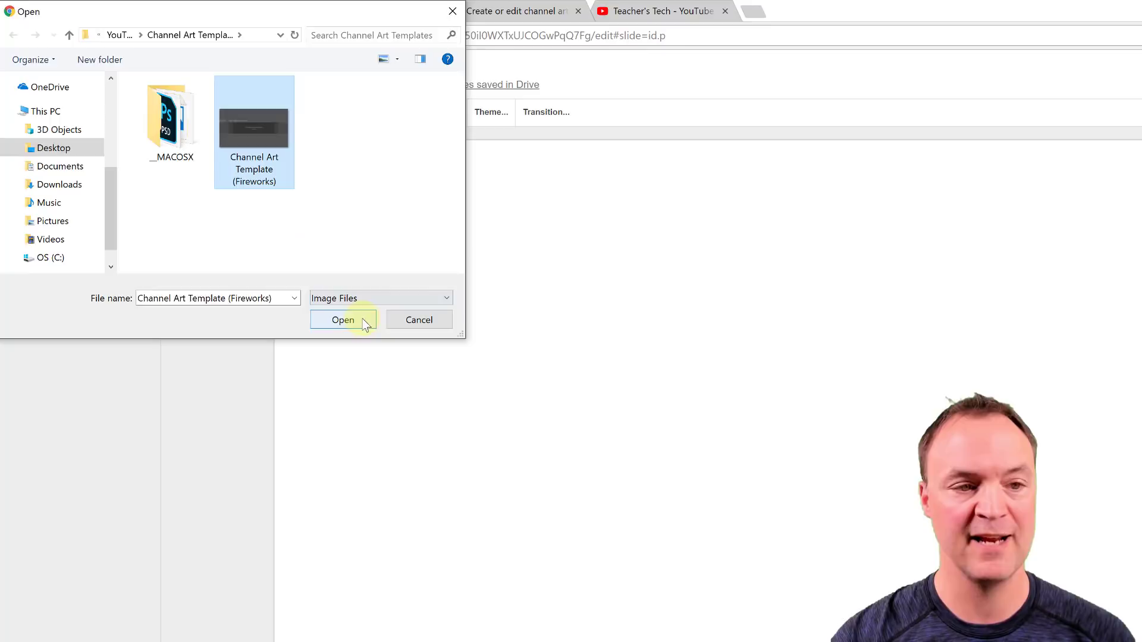
left_click(351, 318)
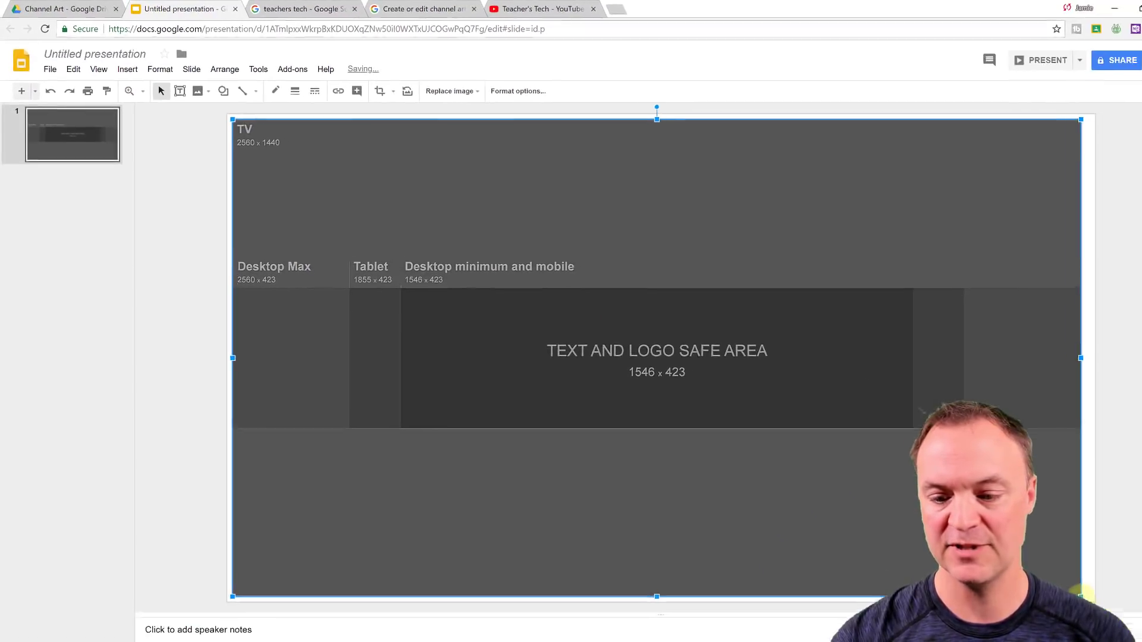
left_click_drag(1080, 597, 1049, 579)
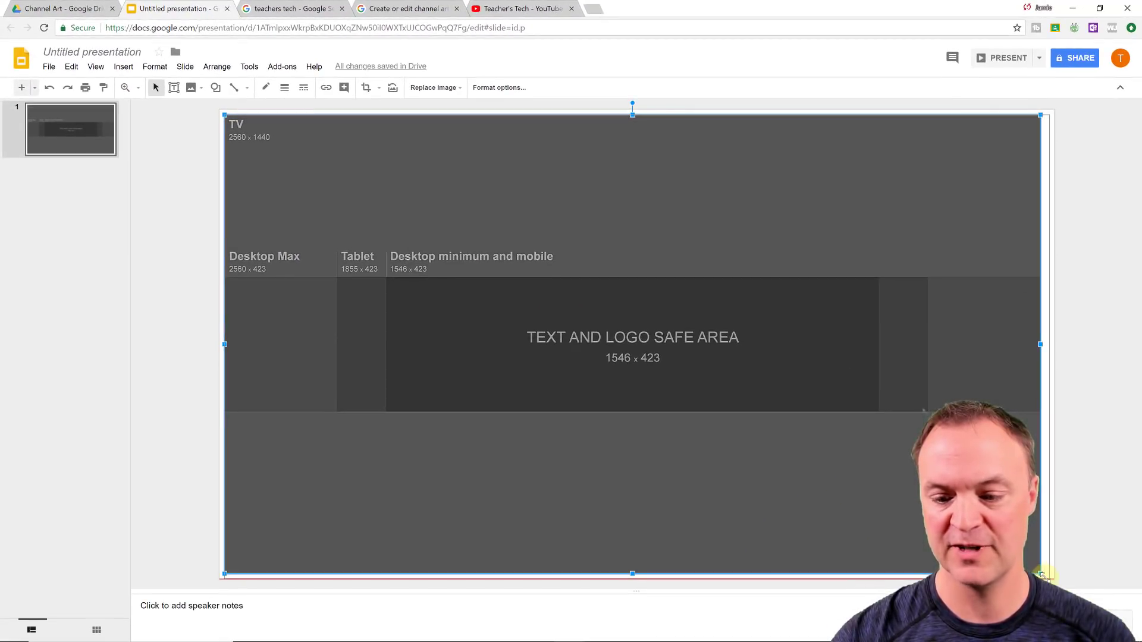
left_click(1071, 556)
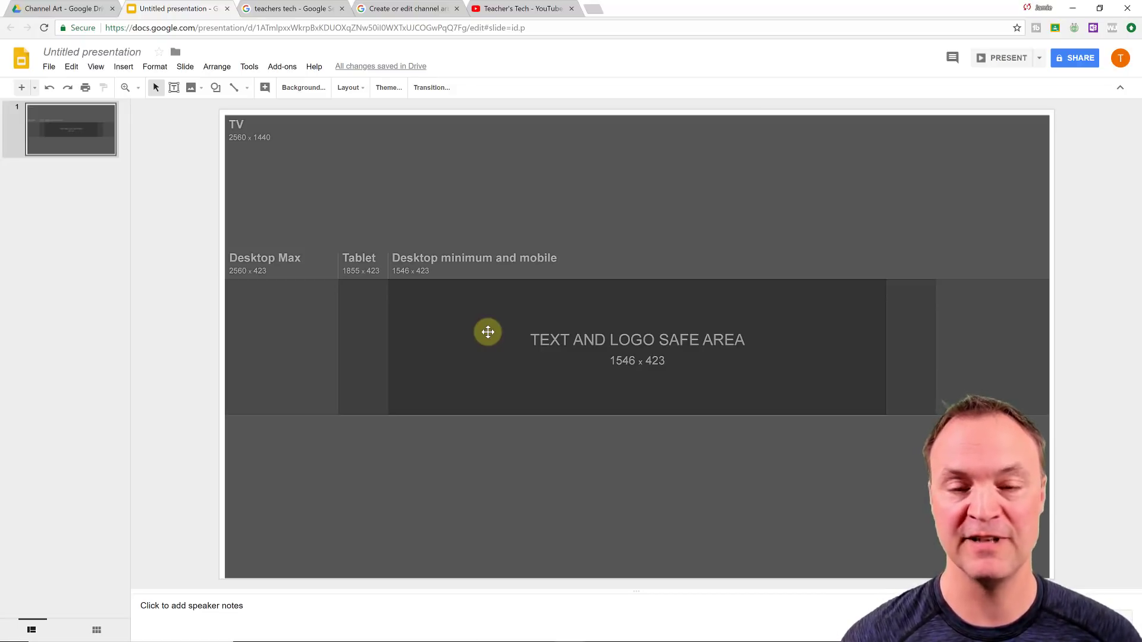
- Raise the template image's transparency to about 69% in Format options
left_click(674, 211)
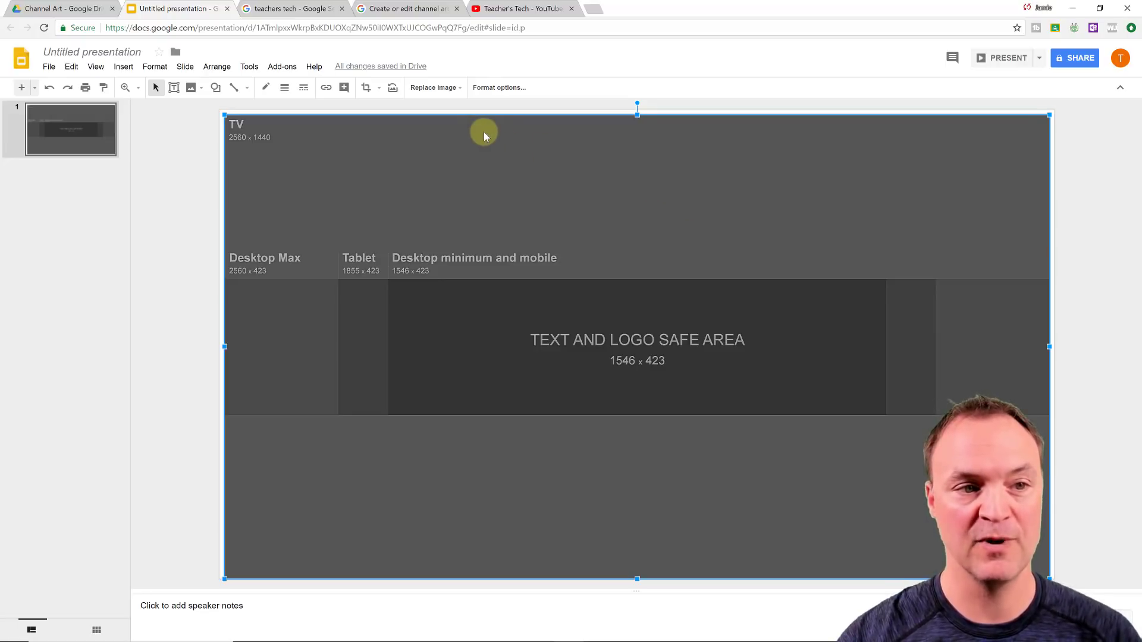
left_click(499, 89)
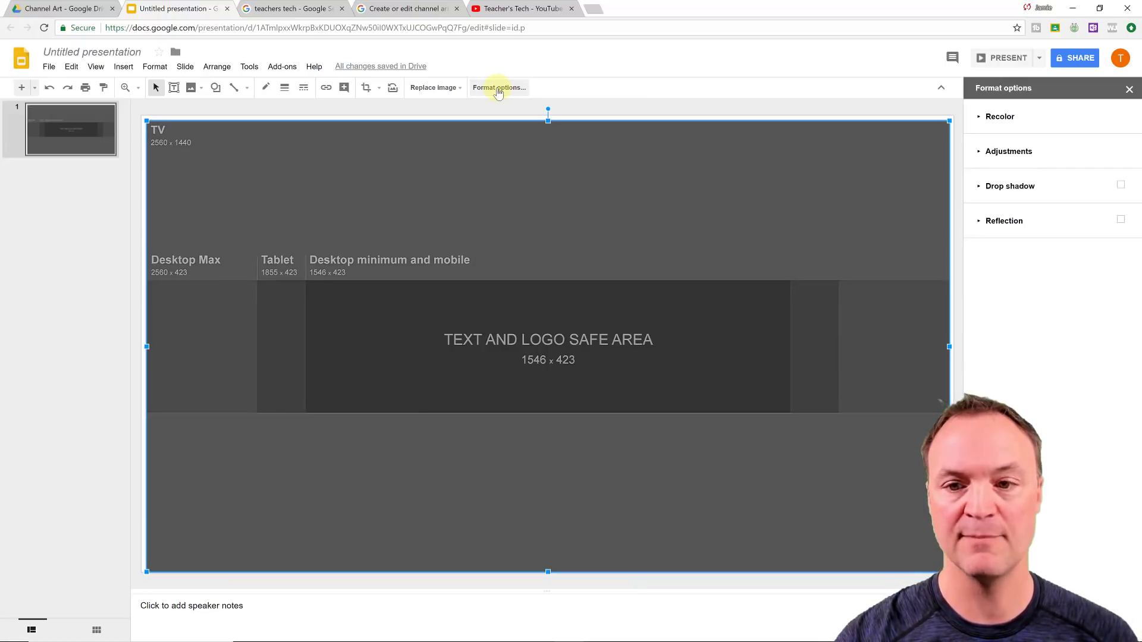
left_click(981, 156)
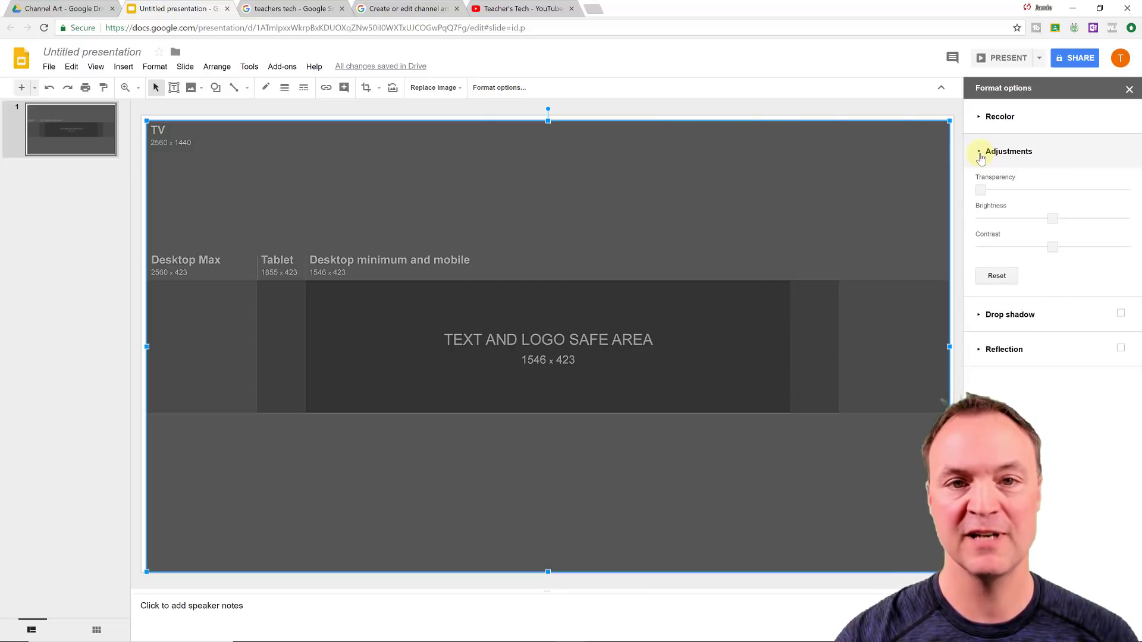
left_click_drag(980, 190, 1080, 192)
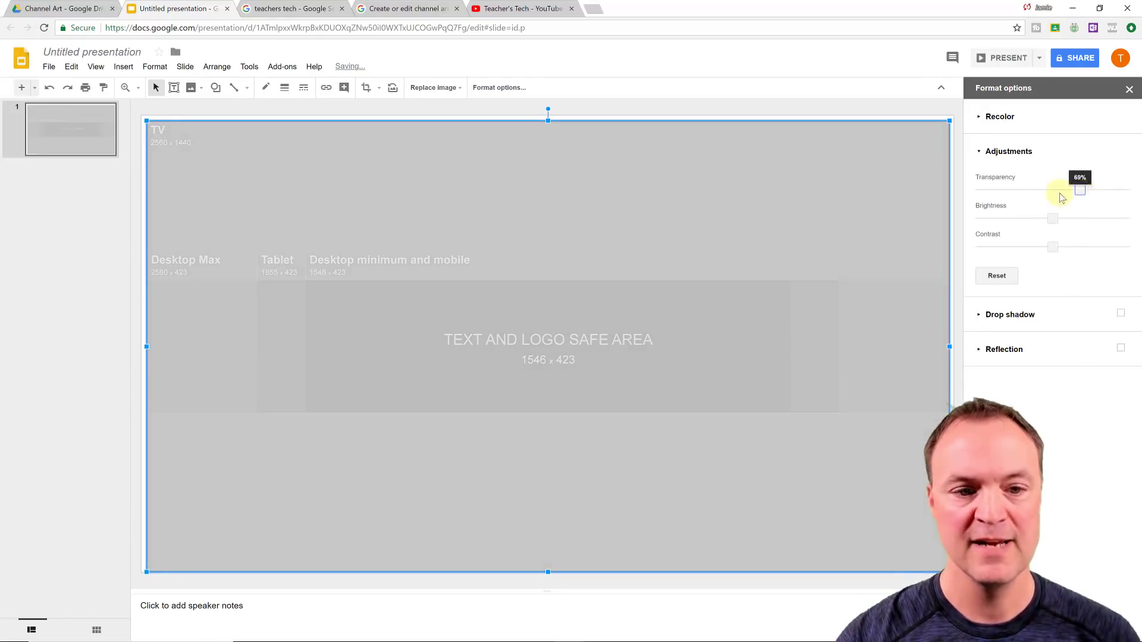
left_click(135, 224)
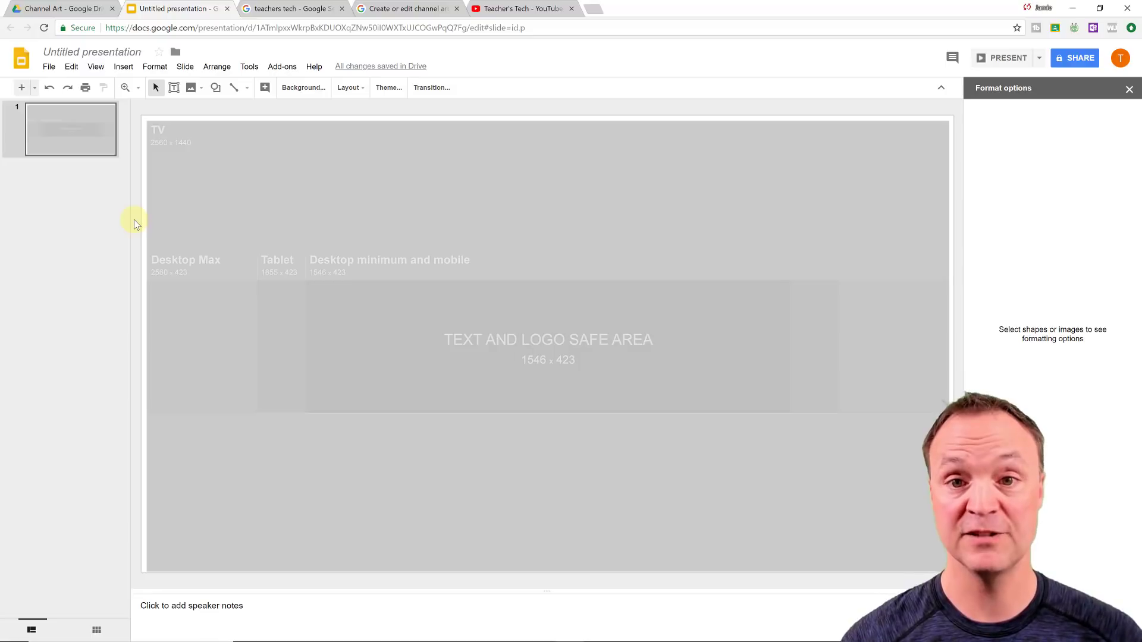
- Set a tropical palm-tree beach photo from a 'beach' image search as the slide background
left_click(300, 88)
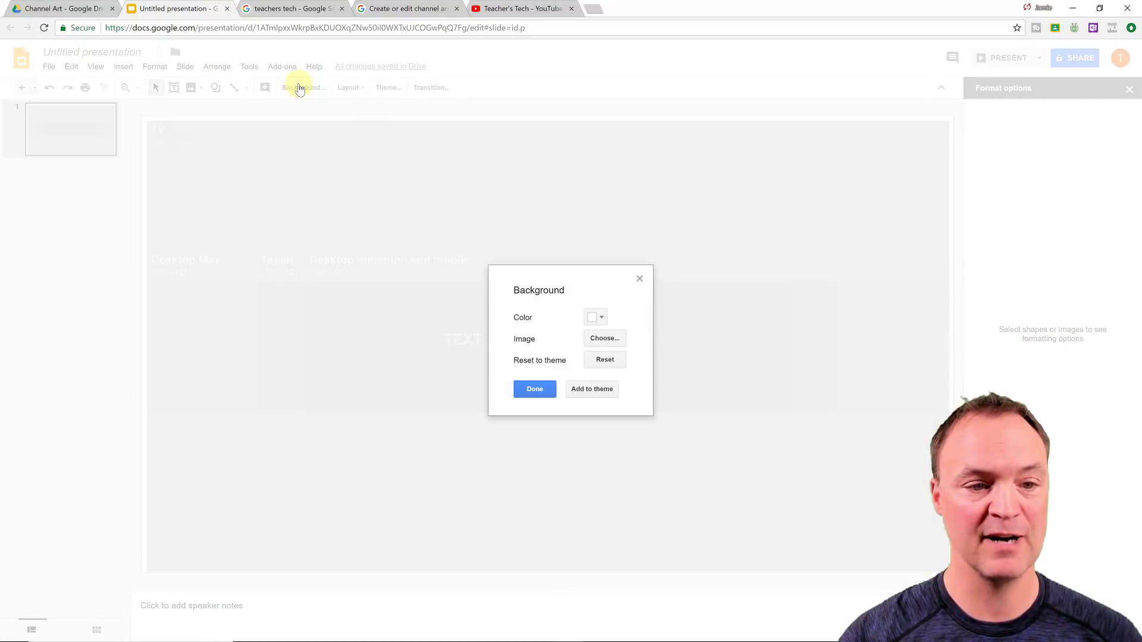
left_click(610, 340)
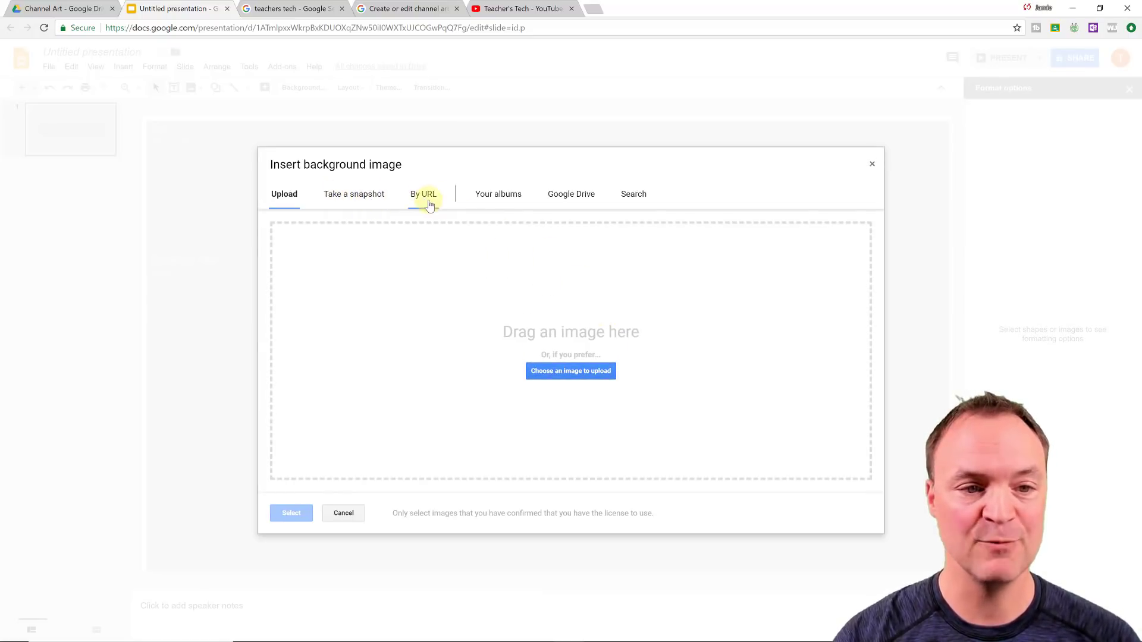
left_click(641, 201)
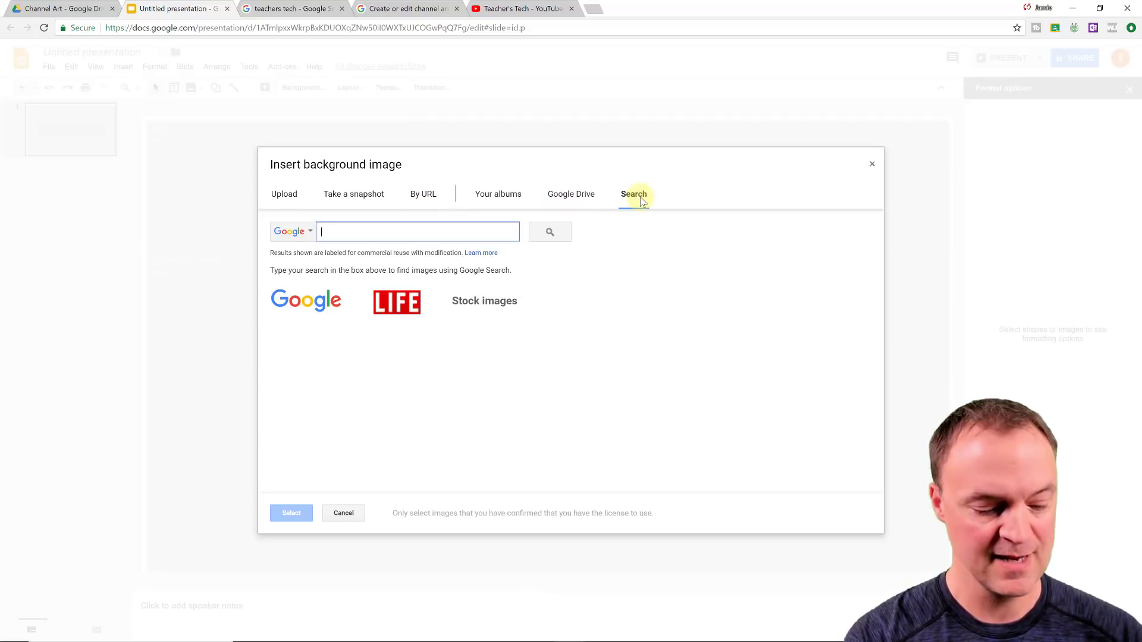
type("beach")
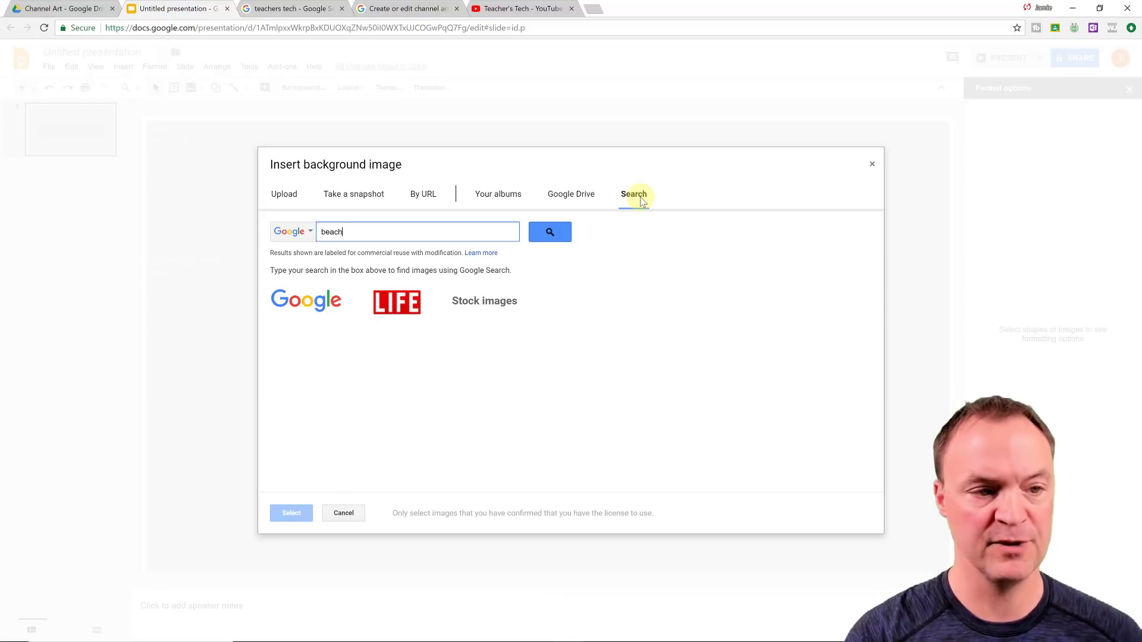
key("Return")
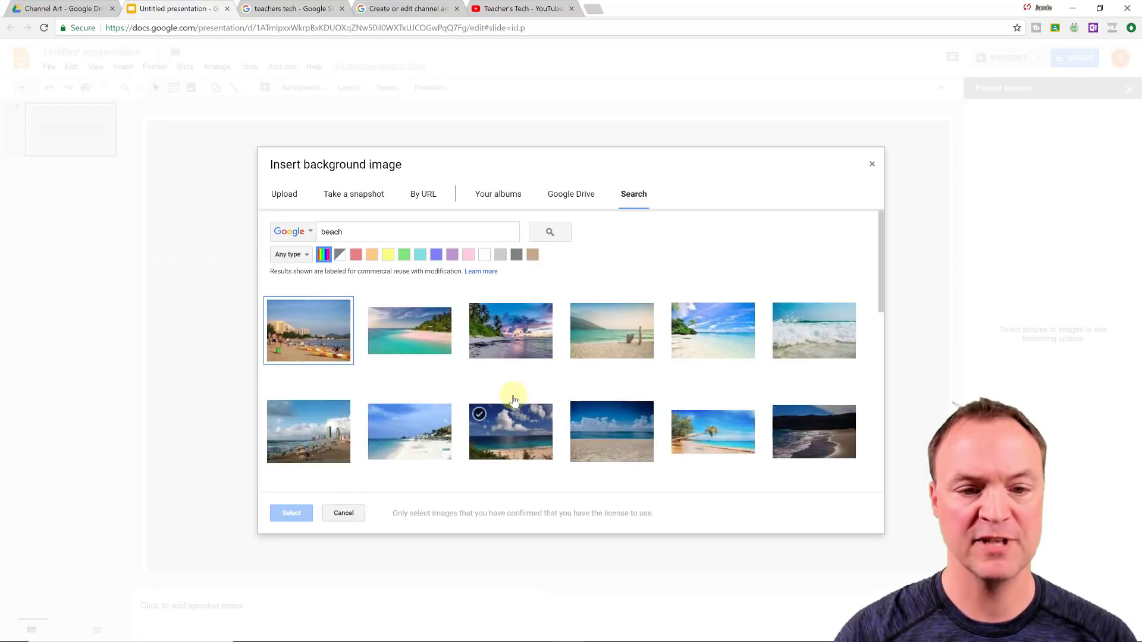
left_click(403, 336)
left_click(289, 513)
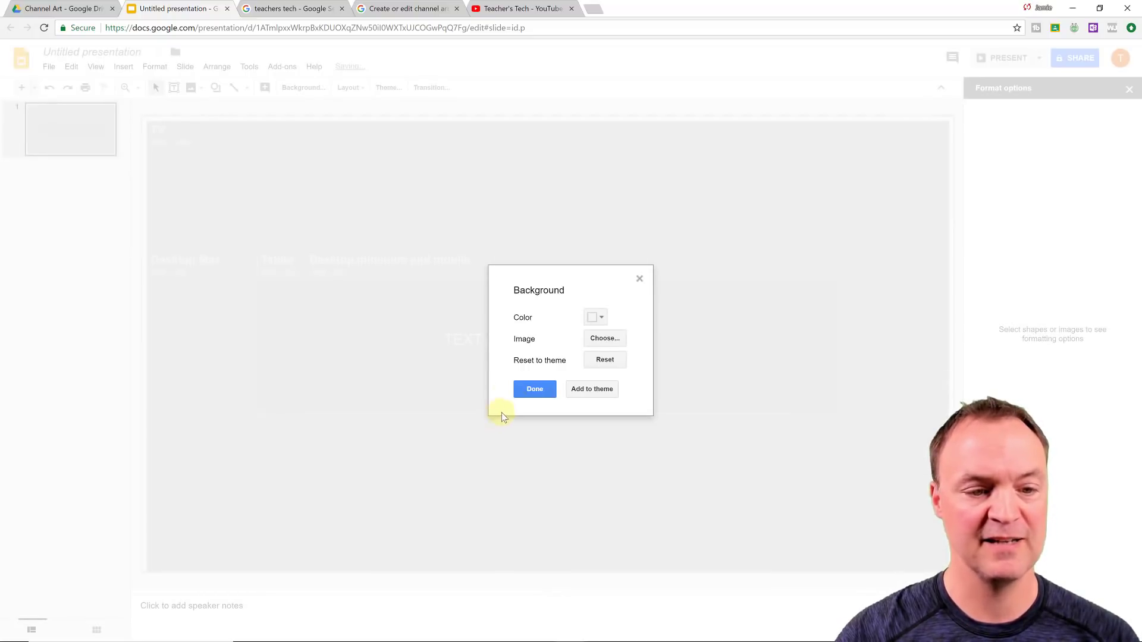
left_click(520, 390)
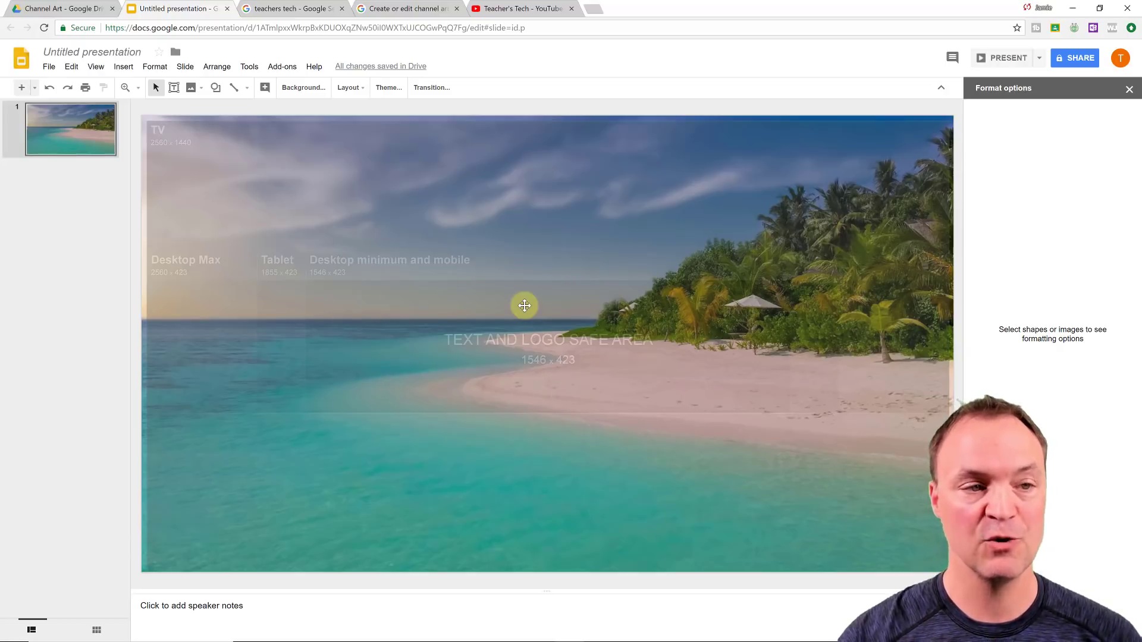
- Add a 'Channel Art' text box at 72 point, widened to fit on one line
left_click(123, 66)
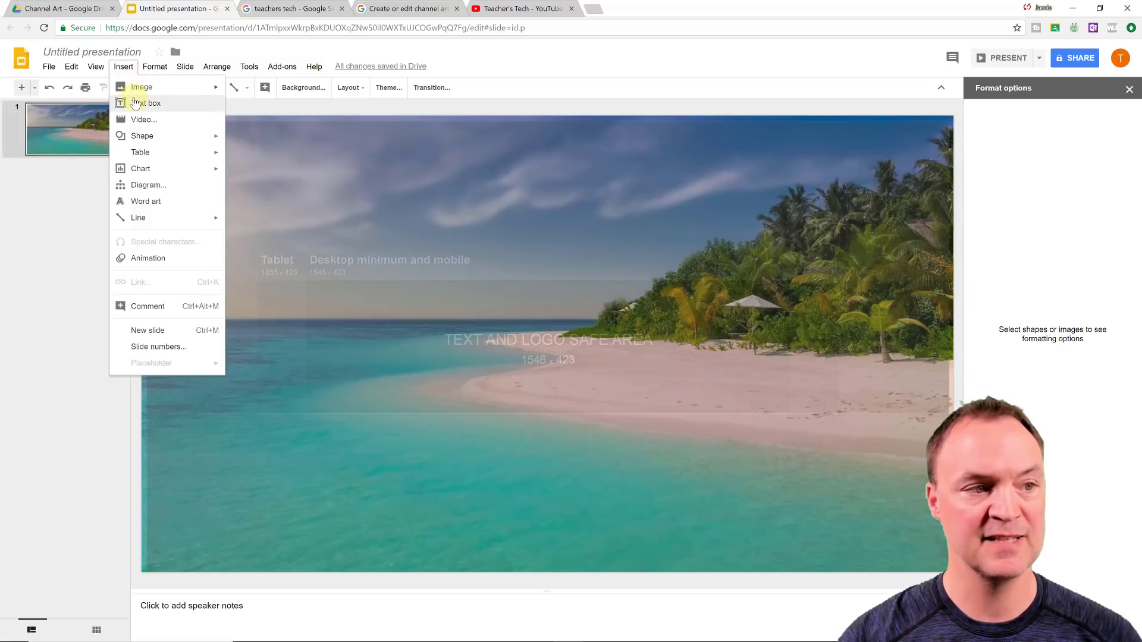
left_click(136, 104)
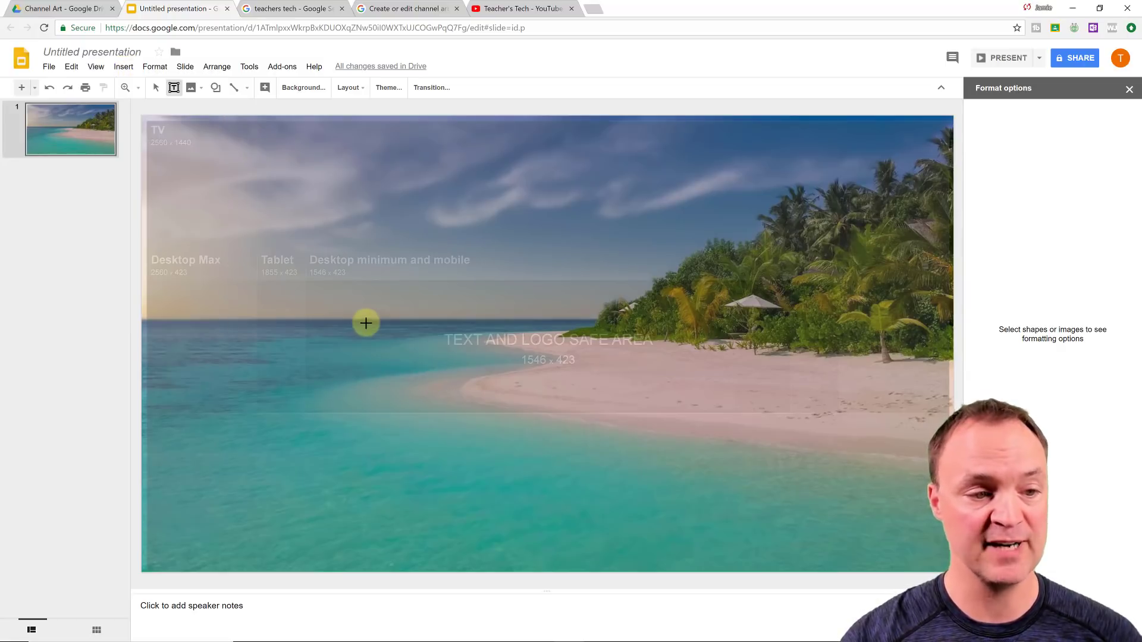
left_click_drag(358, 324, 480, 373)
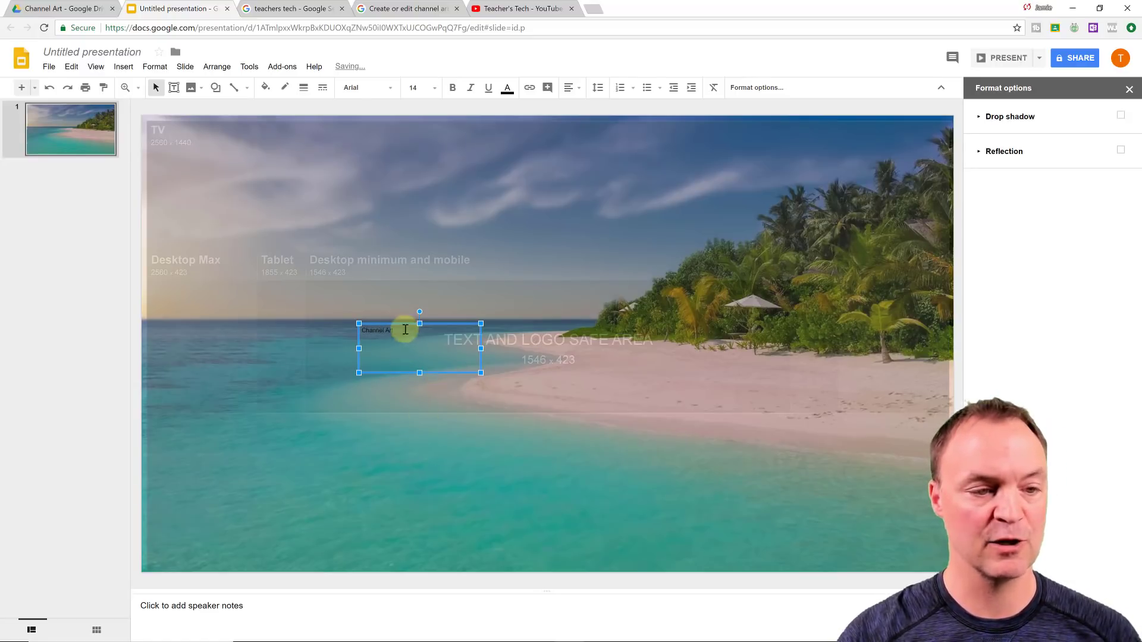
left_click(432, 89)
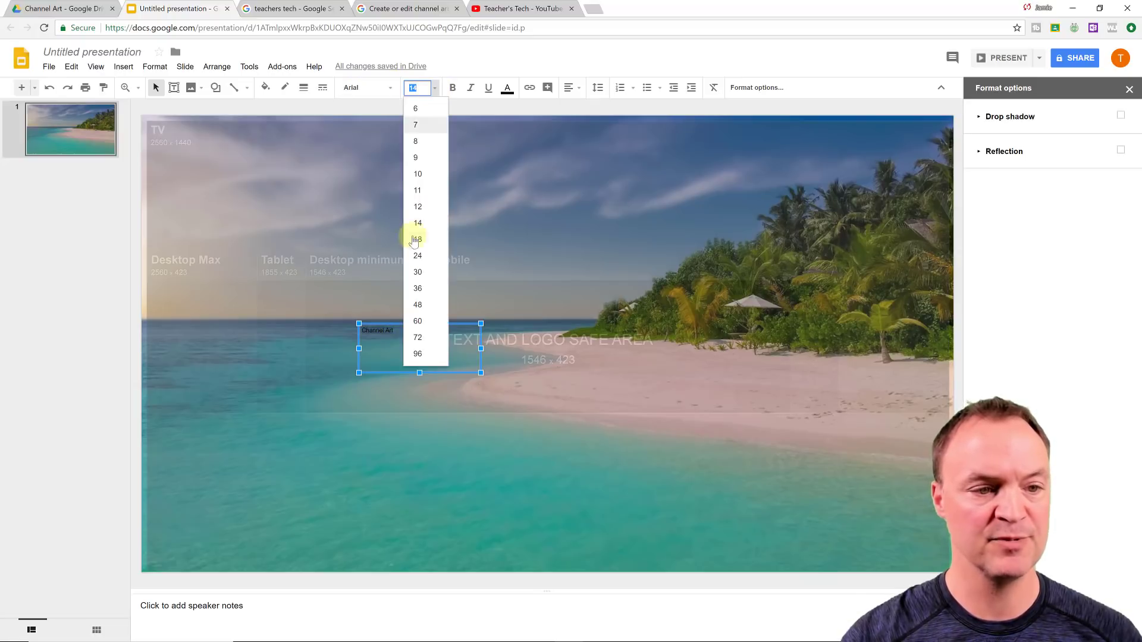
left_click(423, 286)
left_click(435, 89)
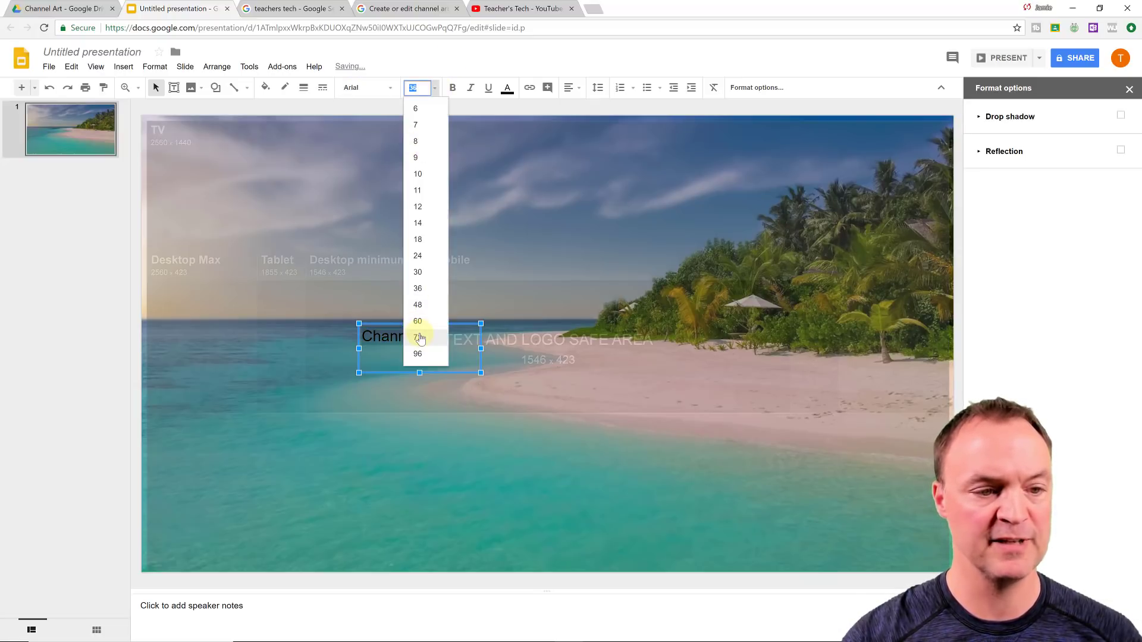
left_click(420, 334)
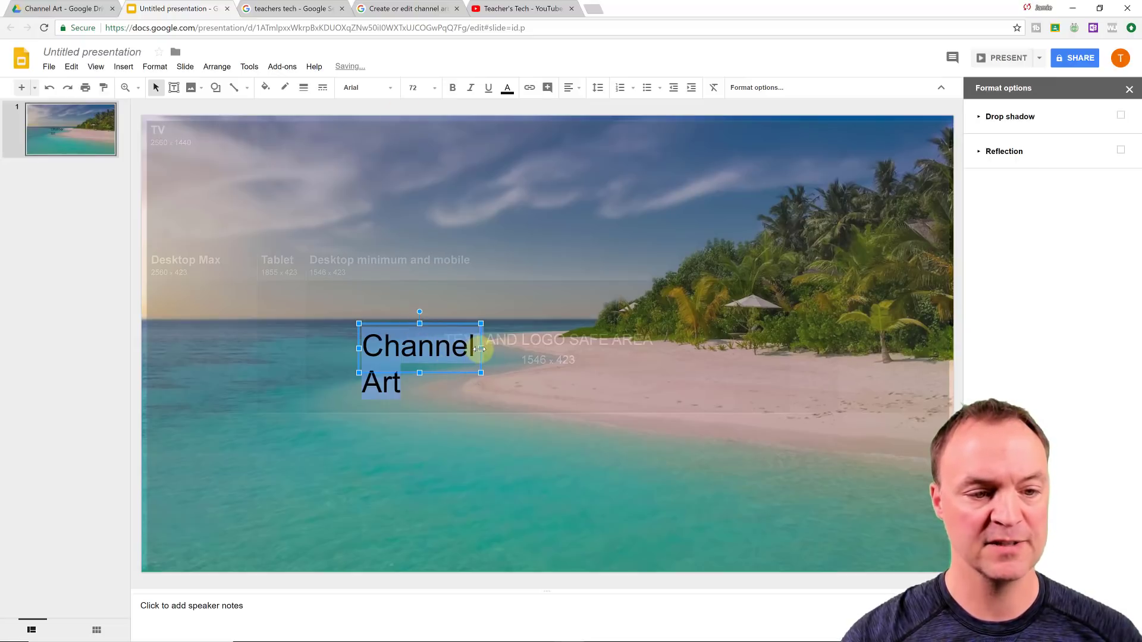
left_click_drag(480, 349, 530, 347)
- Make the Channel Art text red Impact and move it slightly left and down
left_click(370, 91)
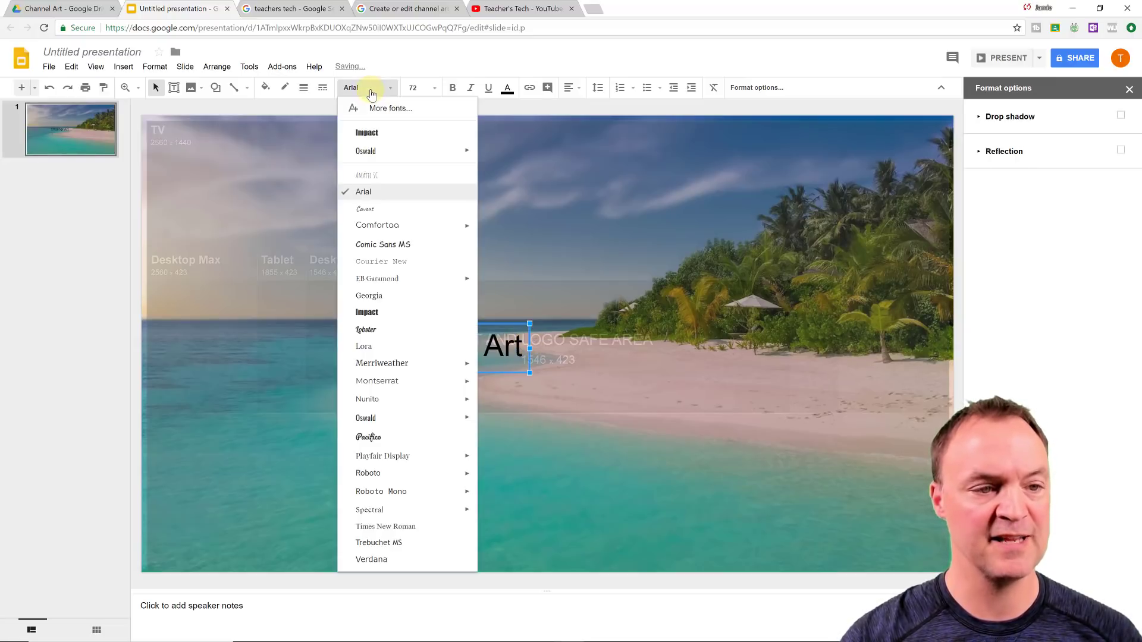
left_click(367, 313)
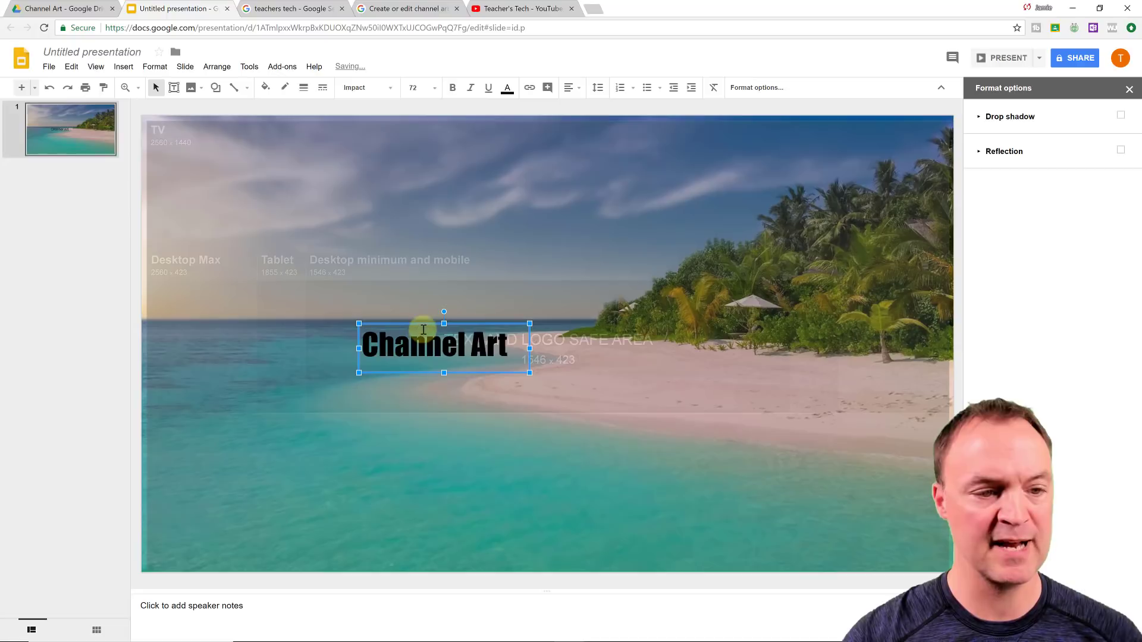
left_click(507, 88)
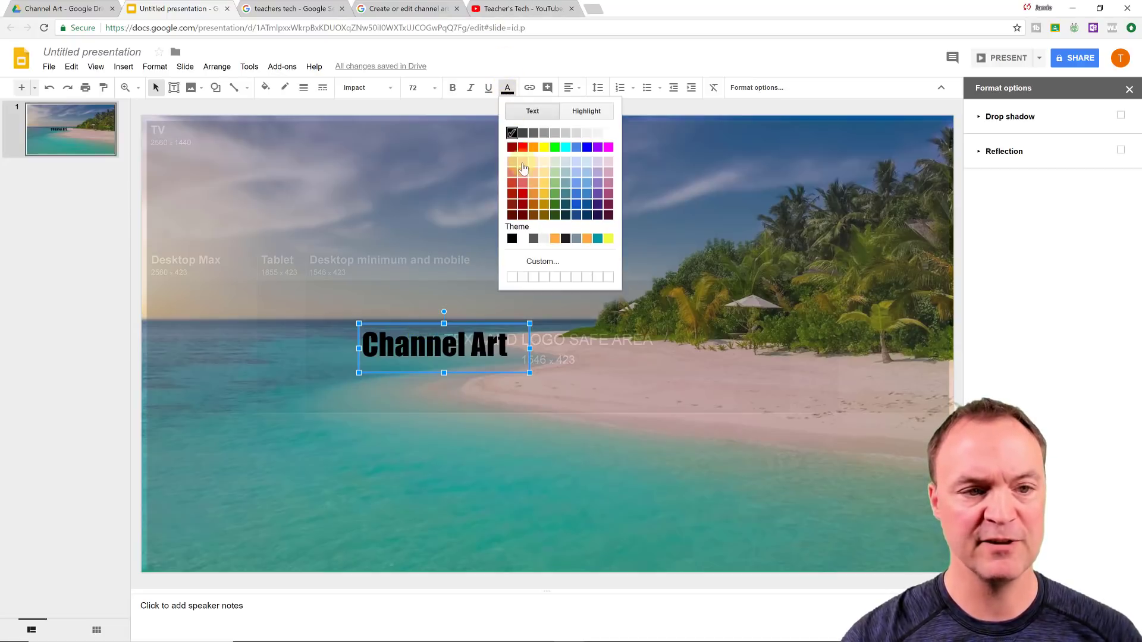
left_click(523, 147)
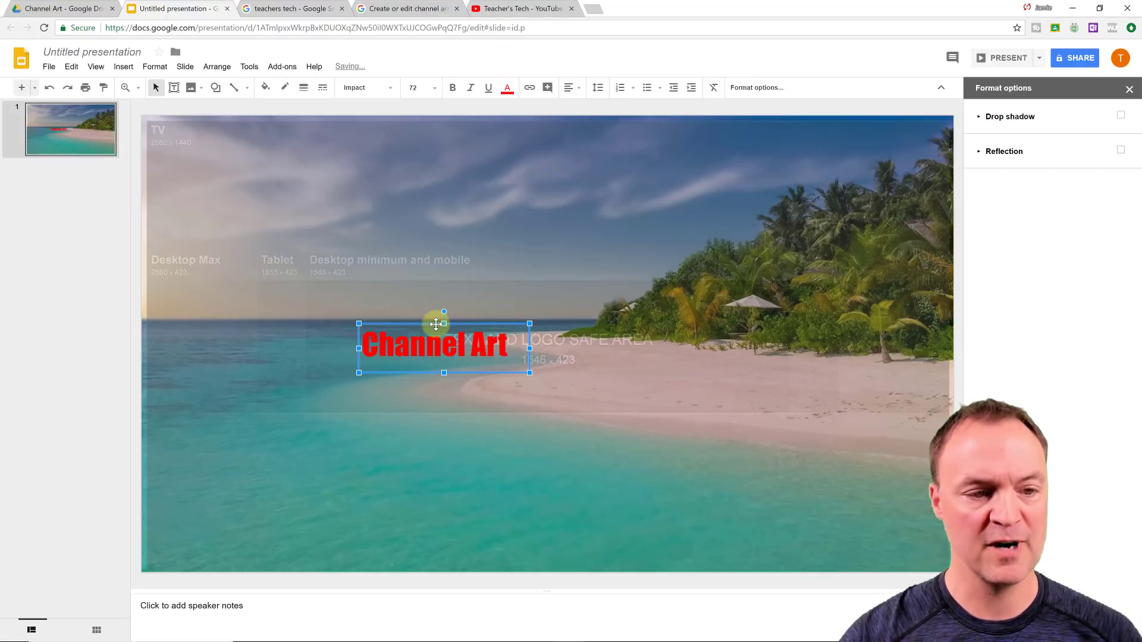
left_click_drag(420, 325, 366, 348)
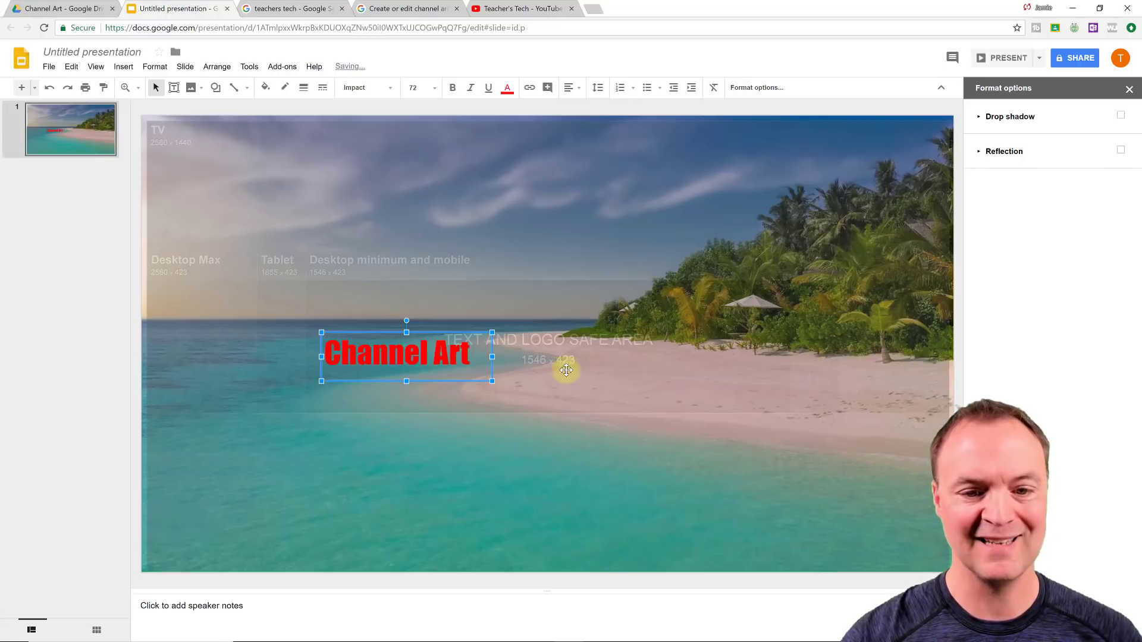
- Search the web for 'computer' and place the laptop-on-desk photo onto the slide
left_click(124, 66)
mouse_move(142, 89)
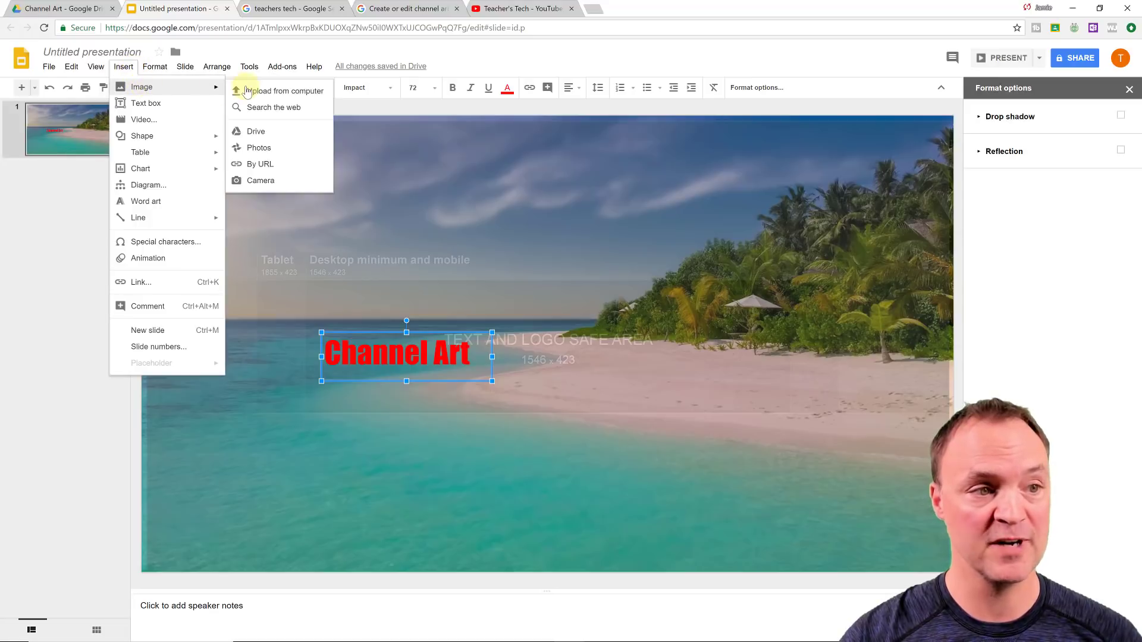
left_click(253, 107)
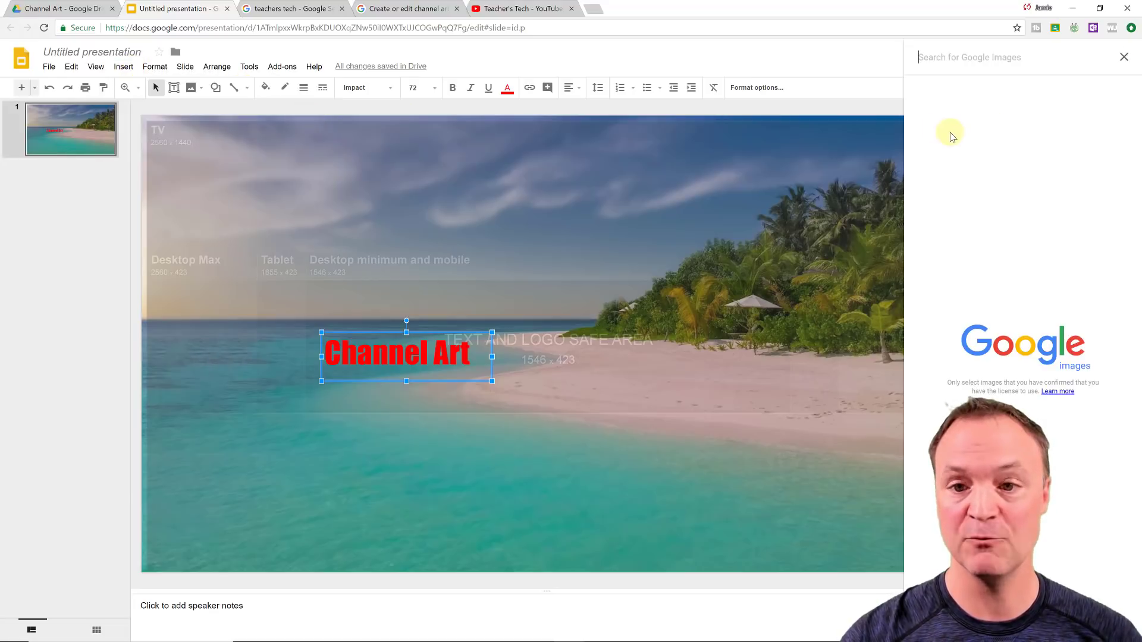
type("comp")
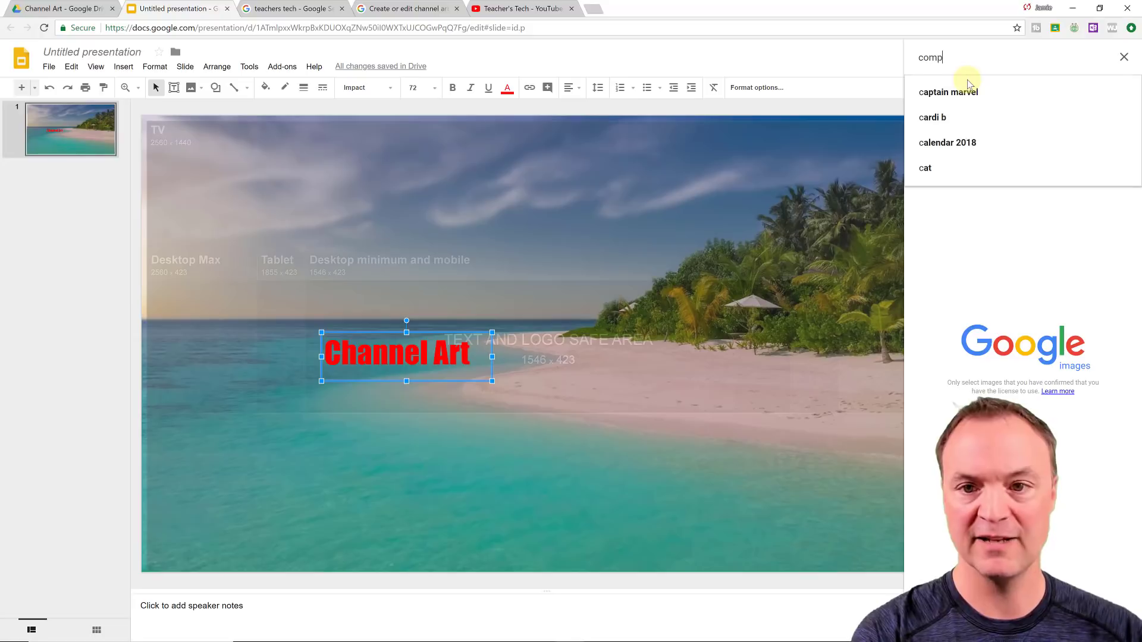
type("uter")
key("Return")
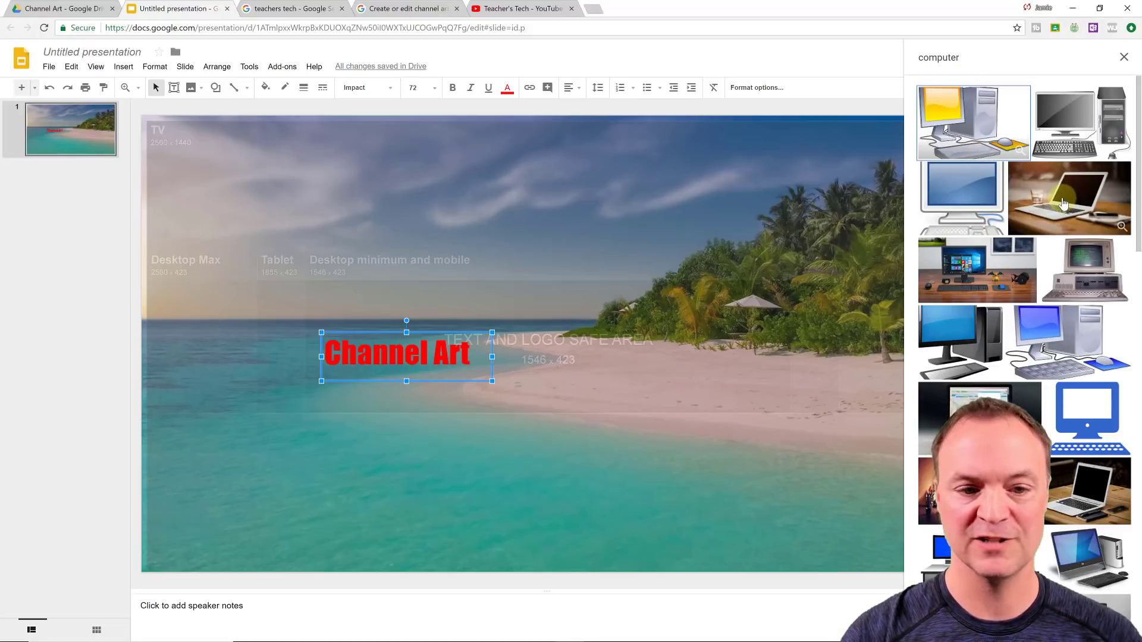
left_click_drag(1064, 203, 713, 316)
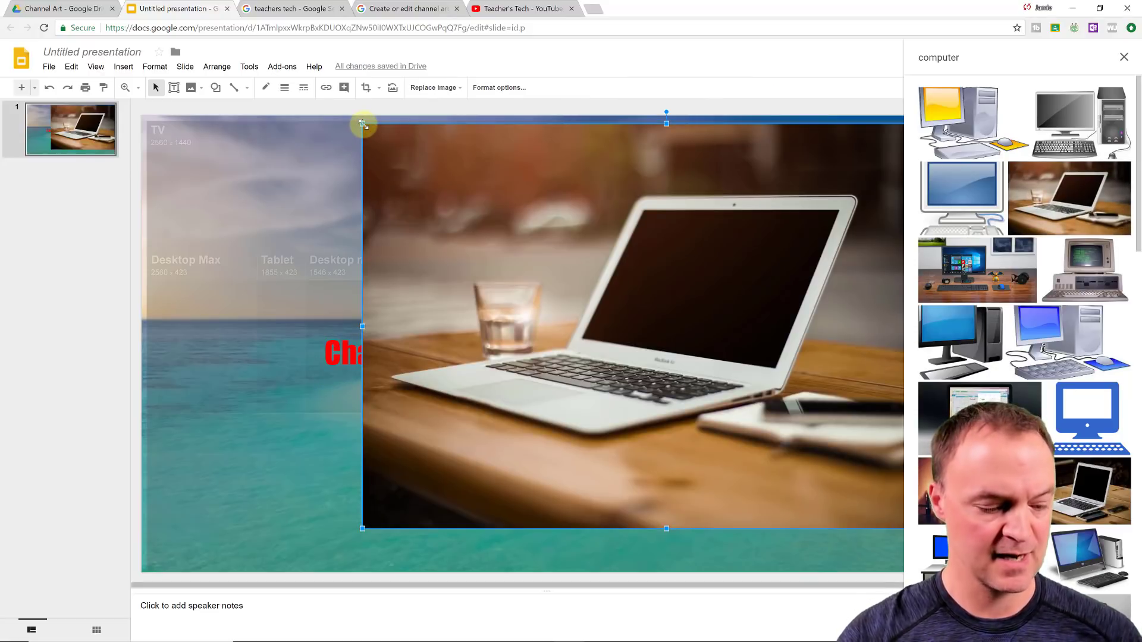
- Shrink the laptop photo and position it to the right of the Channel Art title
left_click_drag(363, 123, 705, 352)
left_click_drag(772, 400, 648, 306)
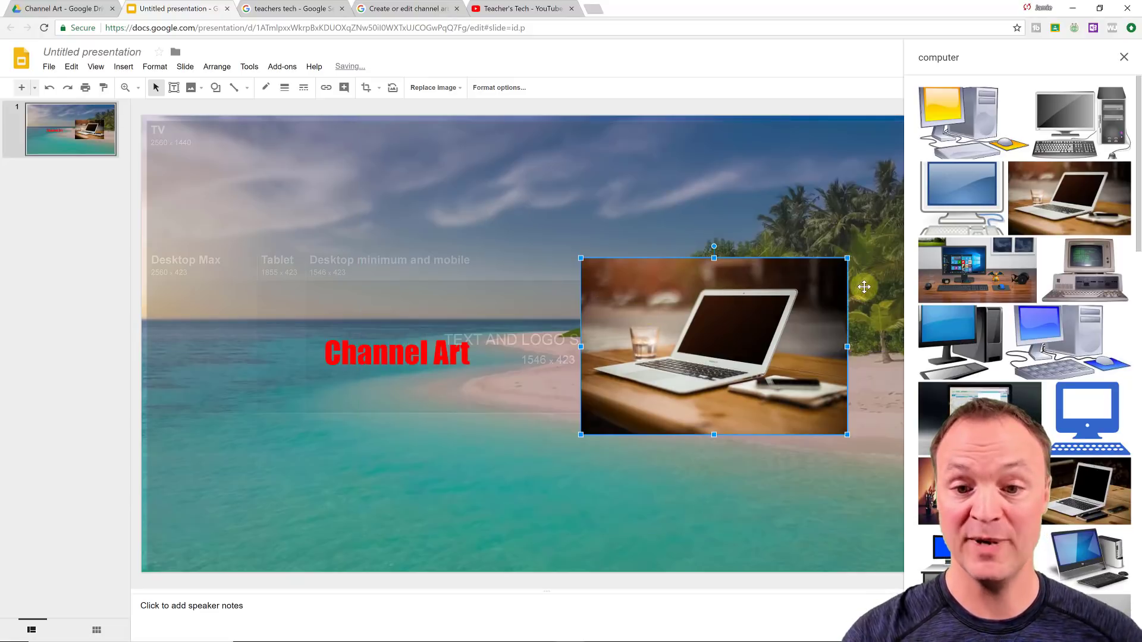
left_click_drag(849, 260, 736, 331)
left_click_drag(695, 380, 730, 355)
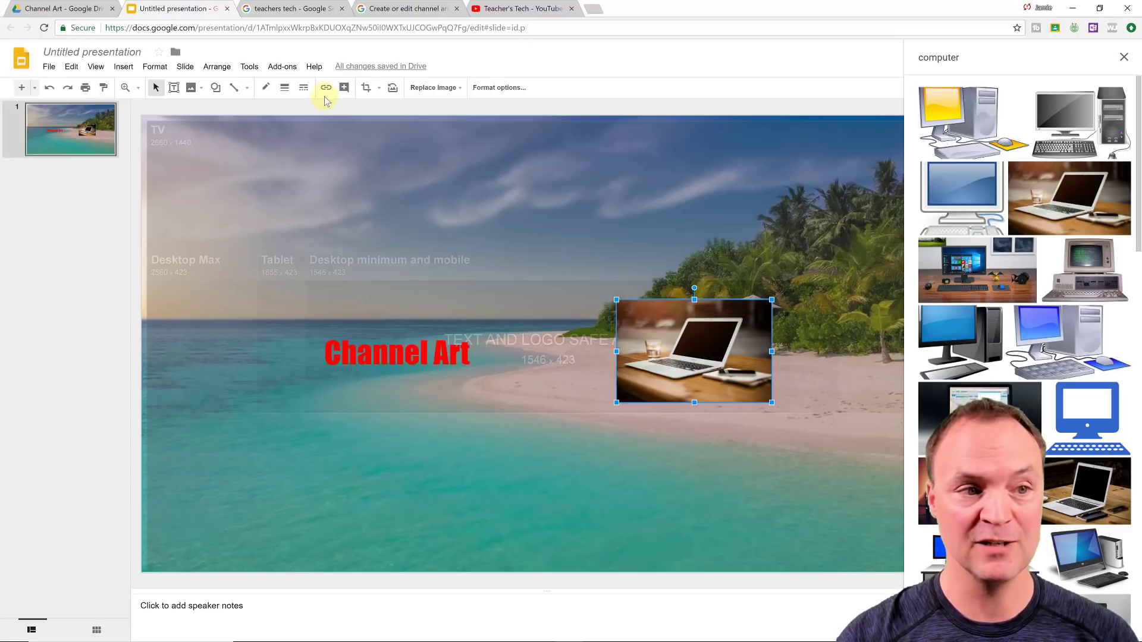
- Mask the laptop photo into an Oval shape
left_click(379, 90)
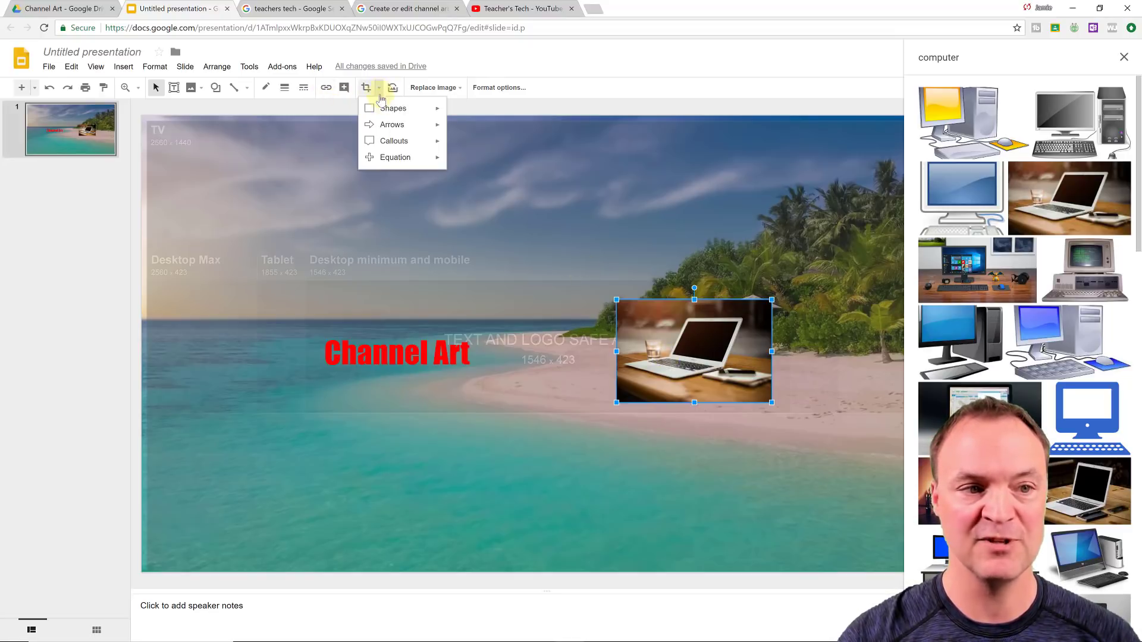
mouse_move(420, 115)
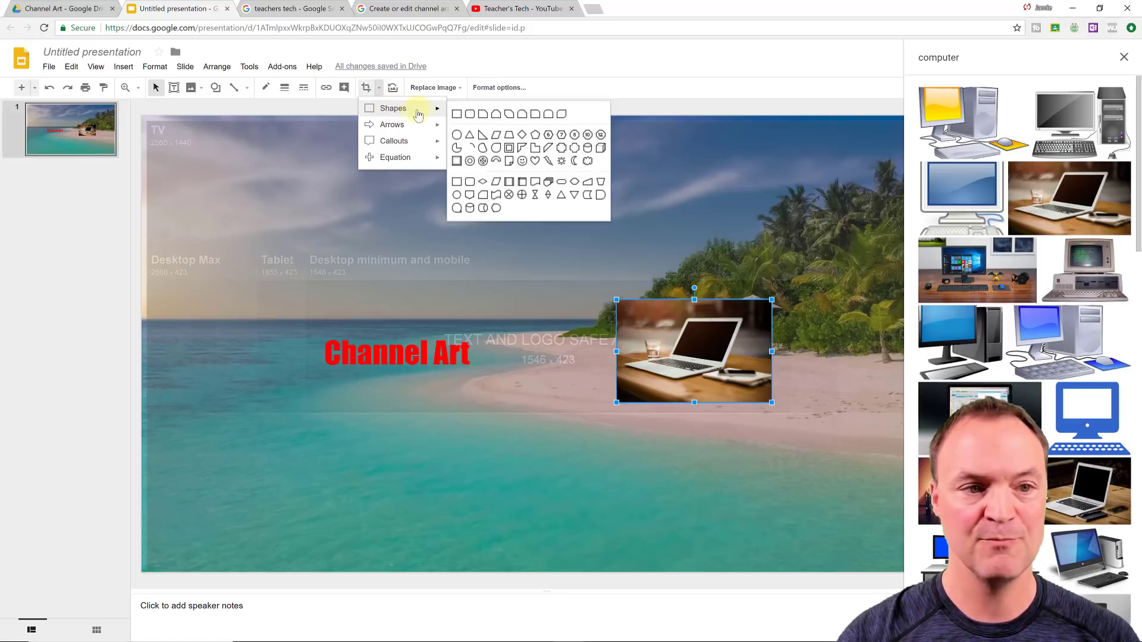
left_click(455, 133)
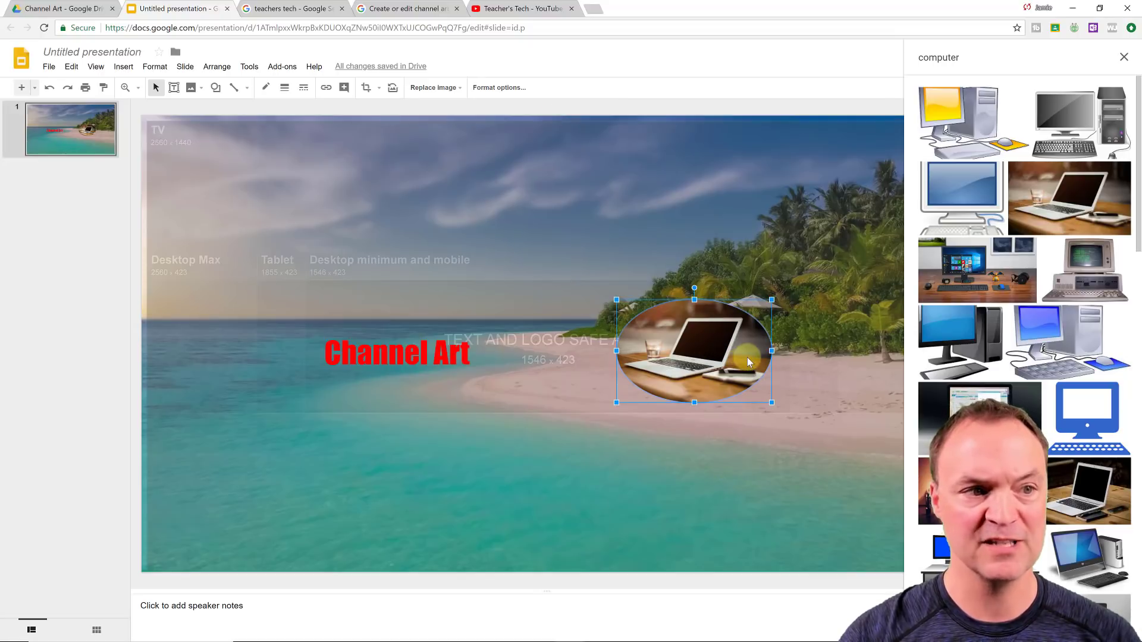
left_click(511, 89)
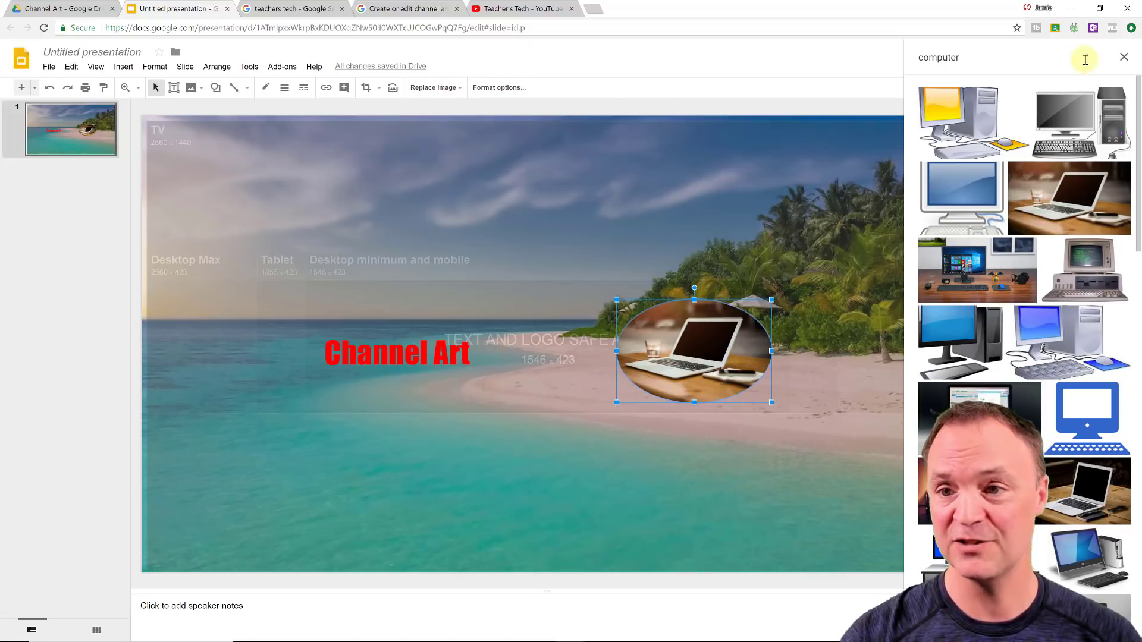
- Close the image search results and give the oval laptop photo a drop shadow, no reflection
left_click(1124, 57)
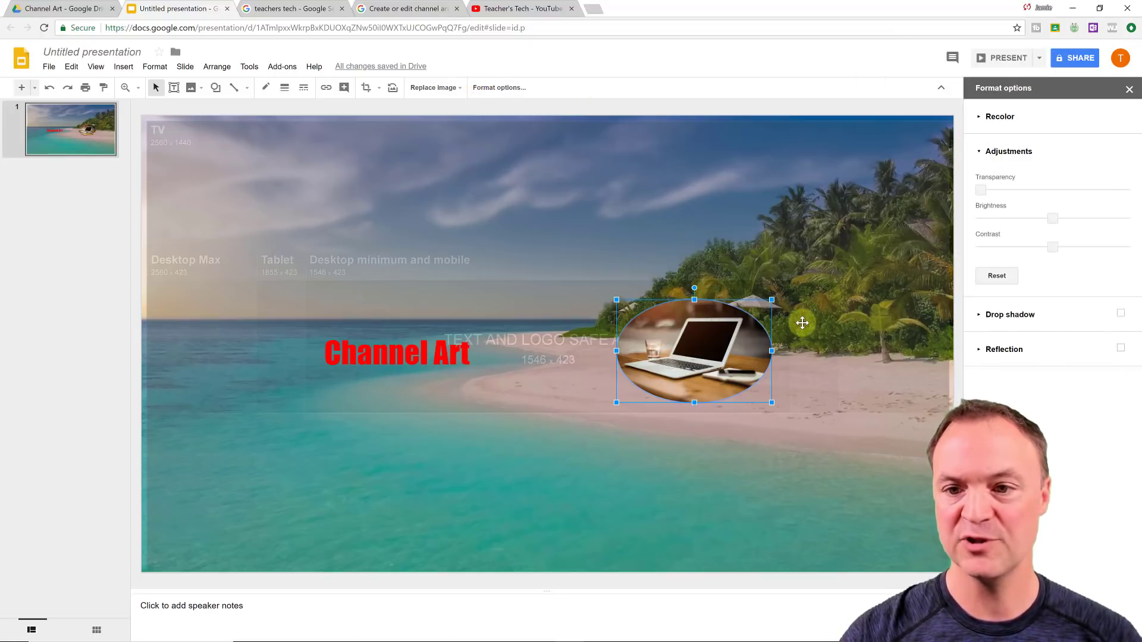
left_click(1119, 314)
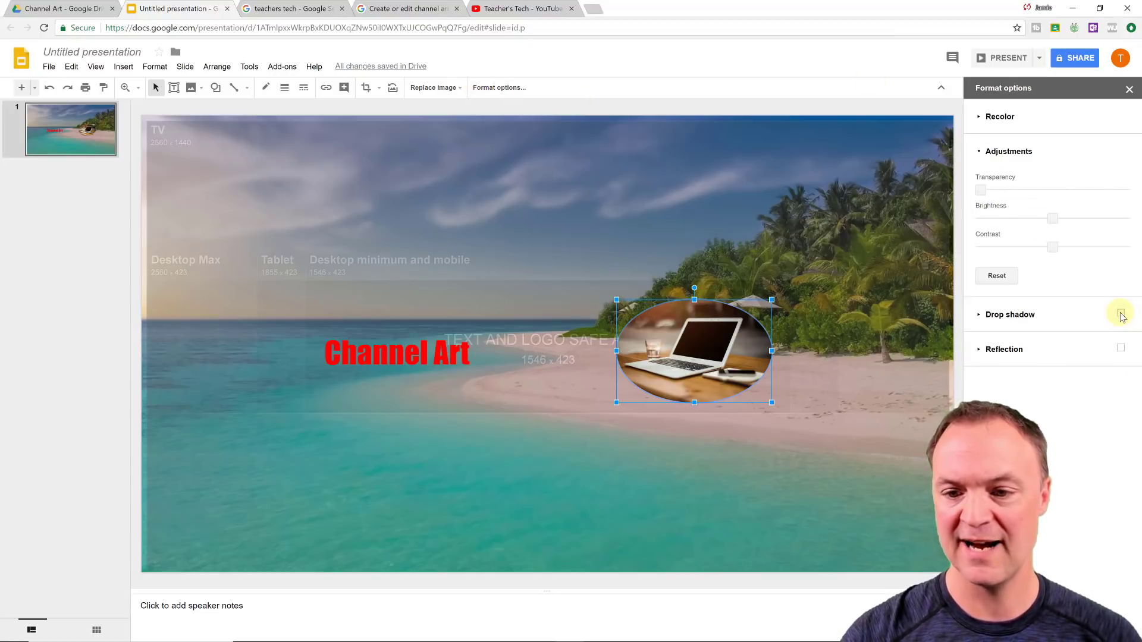
left_click(978, 316)
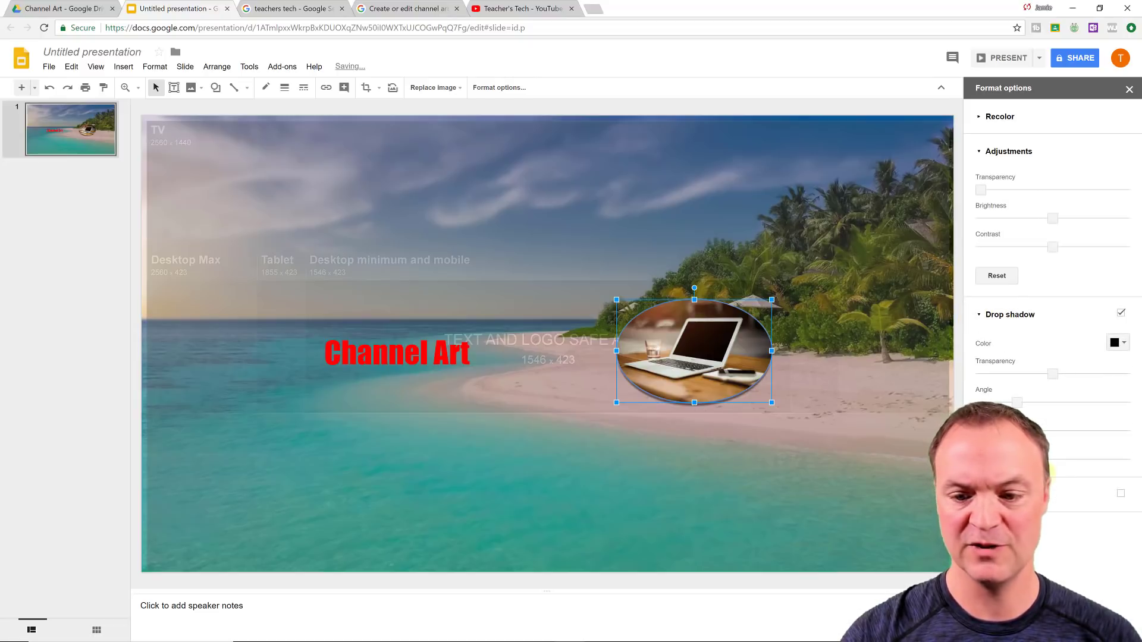
left_click(1121, 494)
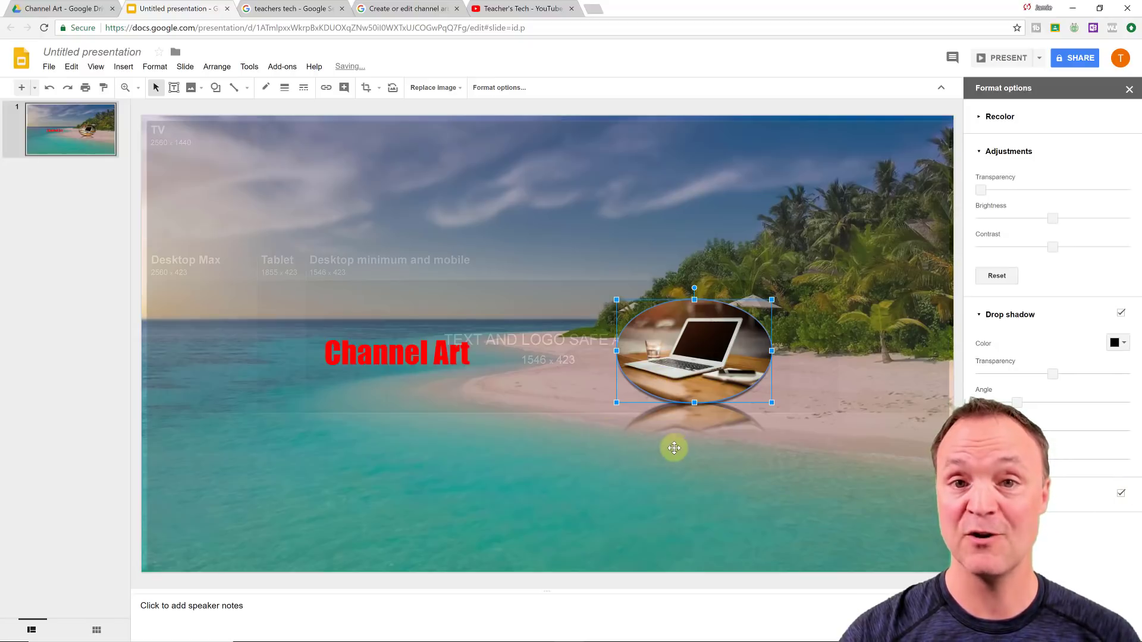
left_click(1121, 494)
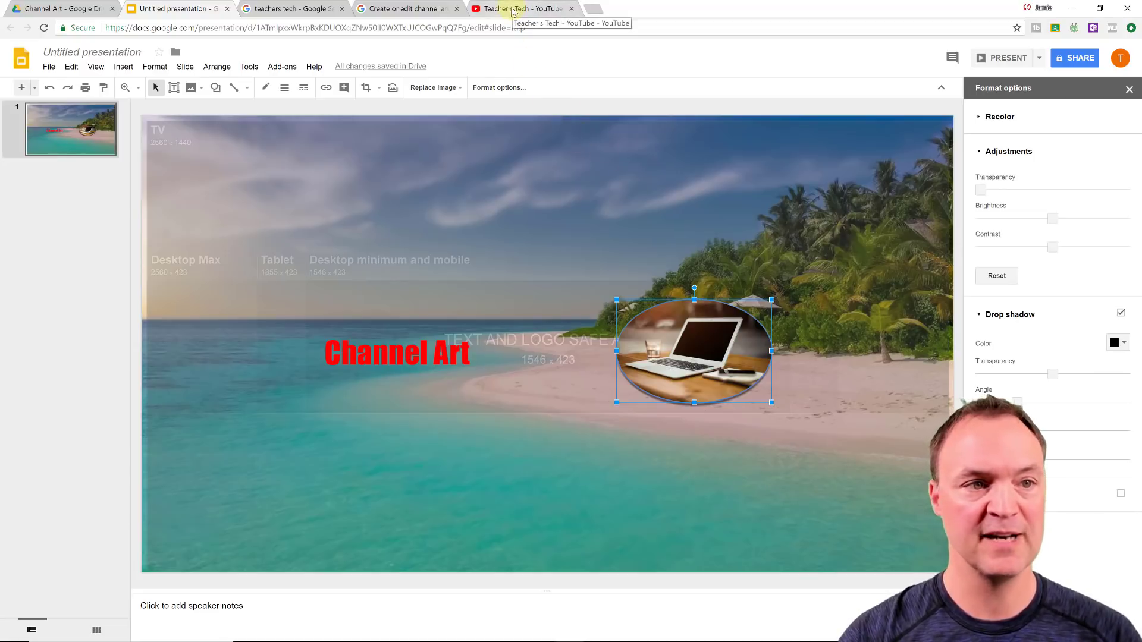
- Copy the enlarged Teachers Tech logo image from the 'teachers tech' Google Images results
left_click(289, 8)
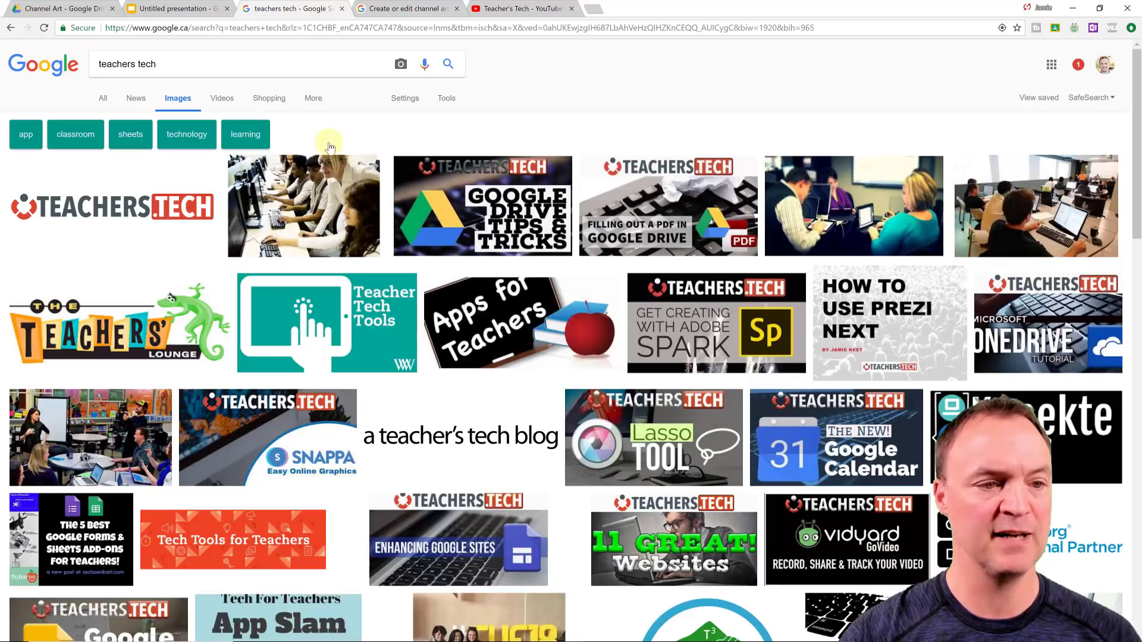
right_click(151, 193)
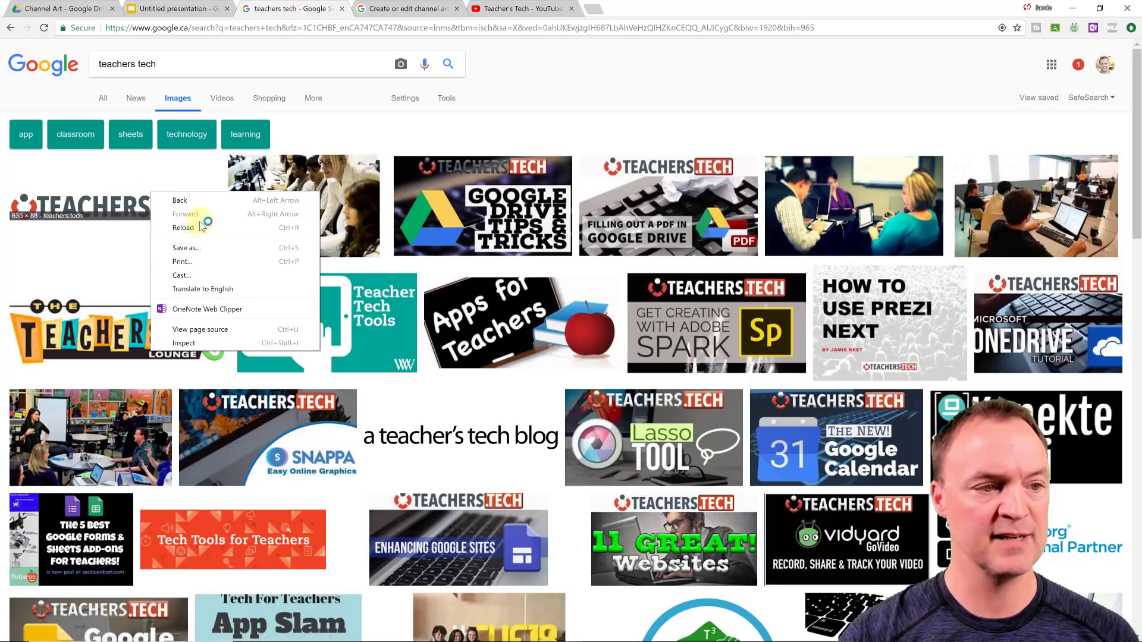
left_click(111, 204)
right_click(319, 353)
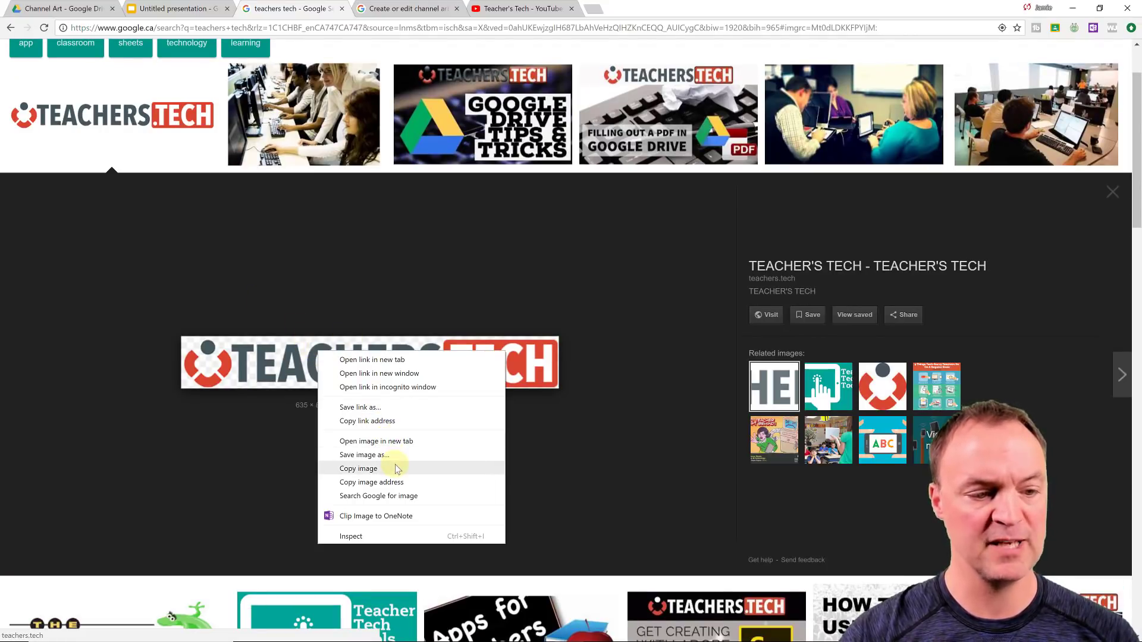
left_click(395, 468)
- Paste the TEACHERS.TECH logo above the Channel Art title and nudge the laptop oval slightly right
left_click(179, 8)
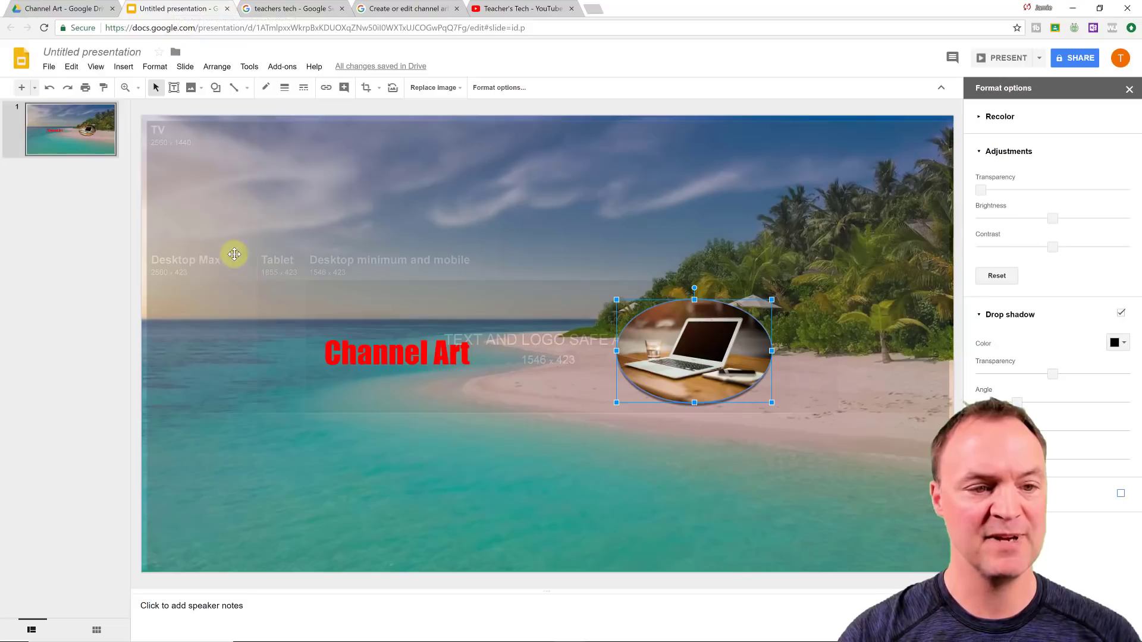
right_click(359, 170)
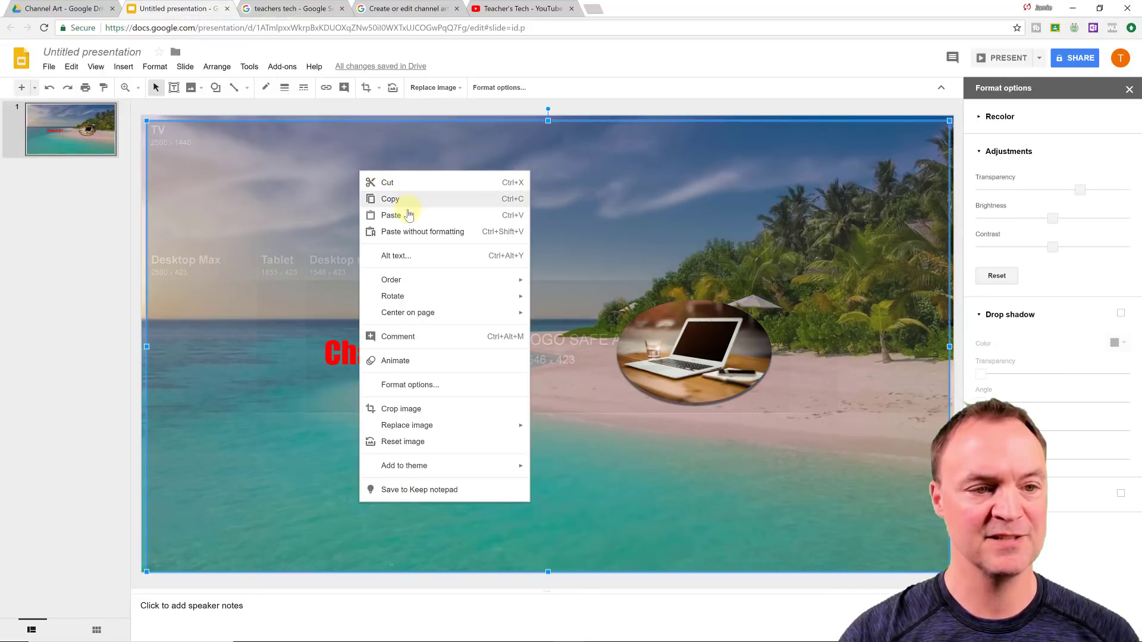
left_click(391, 215)
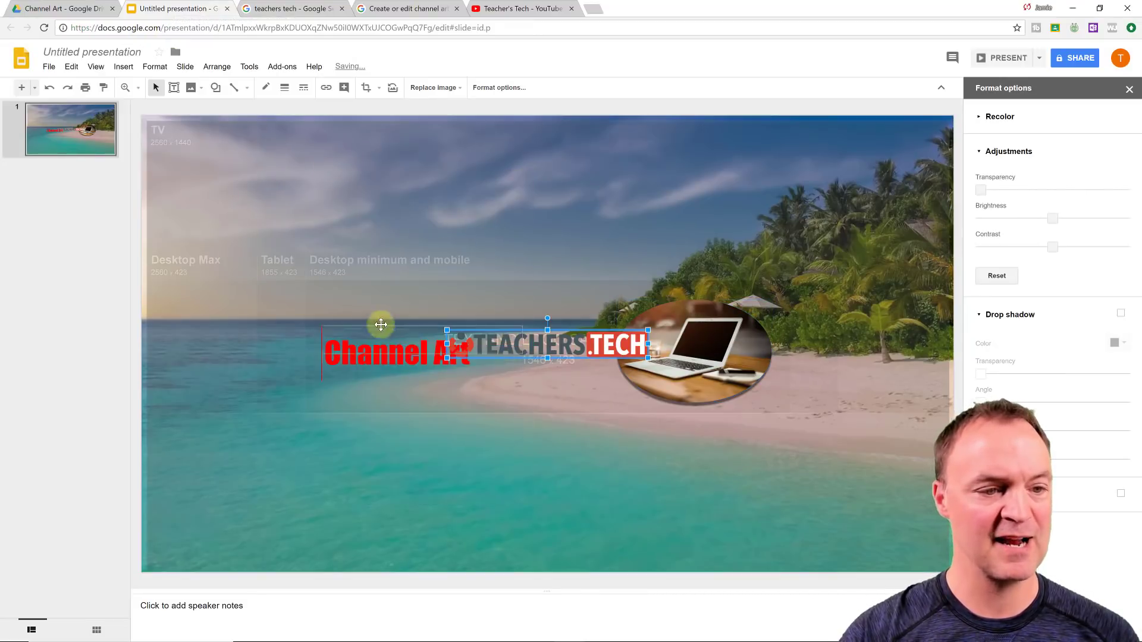
left_click_drag(381, 324, 345, 301)
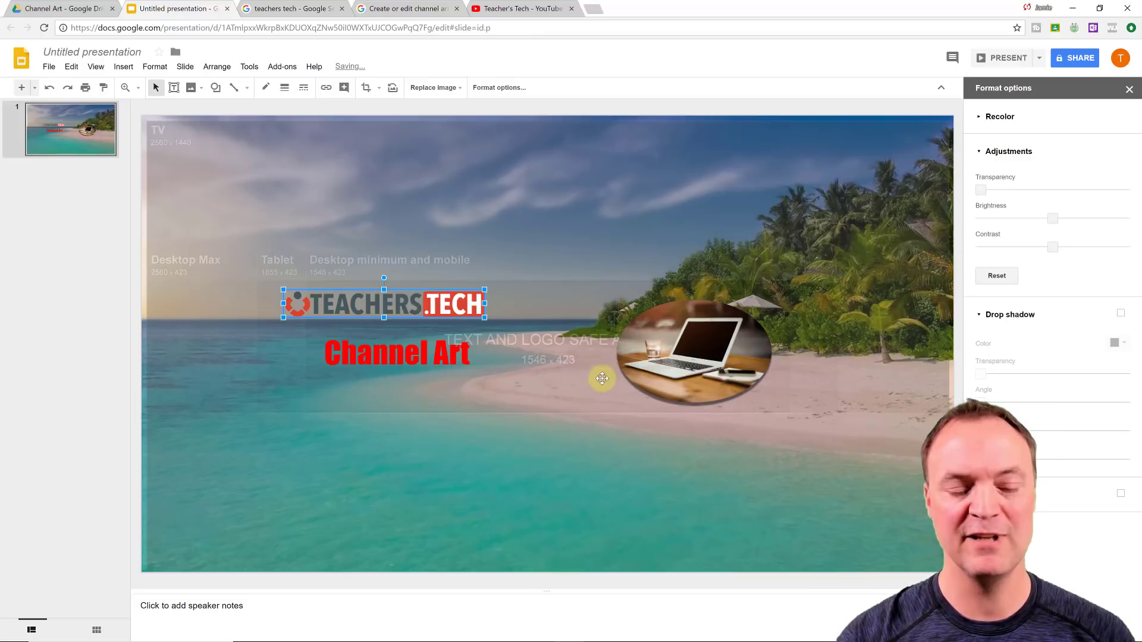
left_click_drag(666, 366, 677, 358)
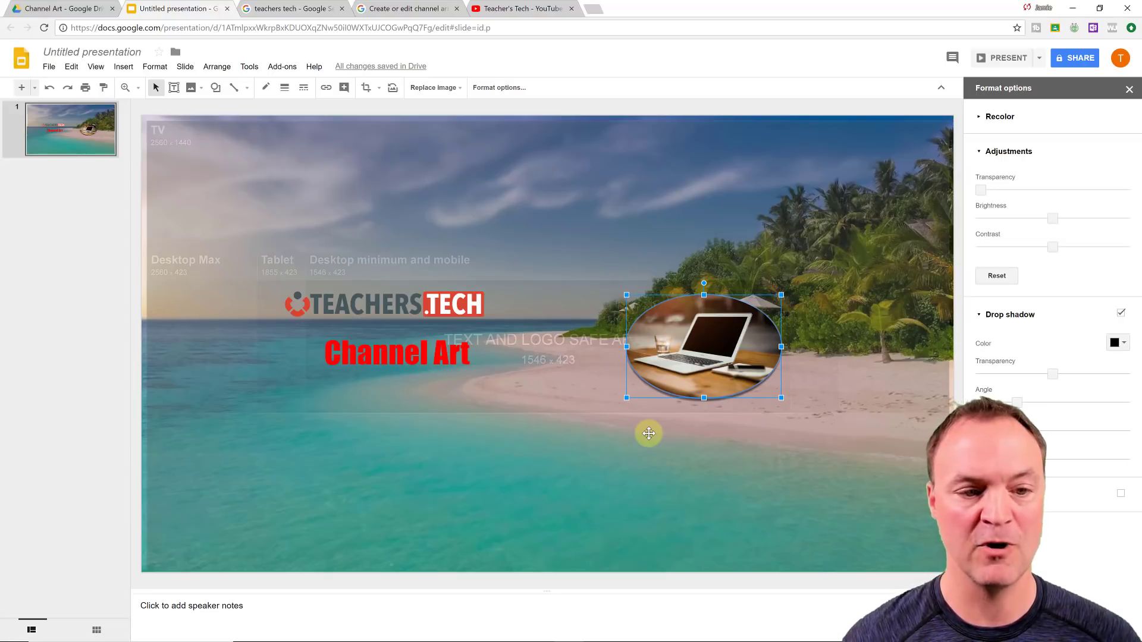
- Draw an oval shape just right of the Channel Art text and fill it yellow
left_click(124, 67)
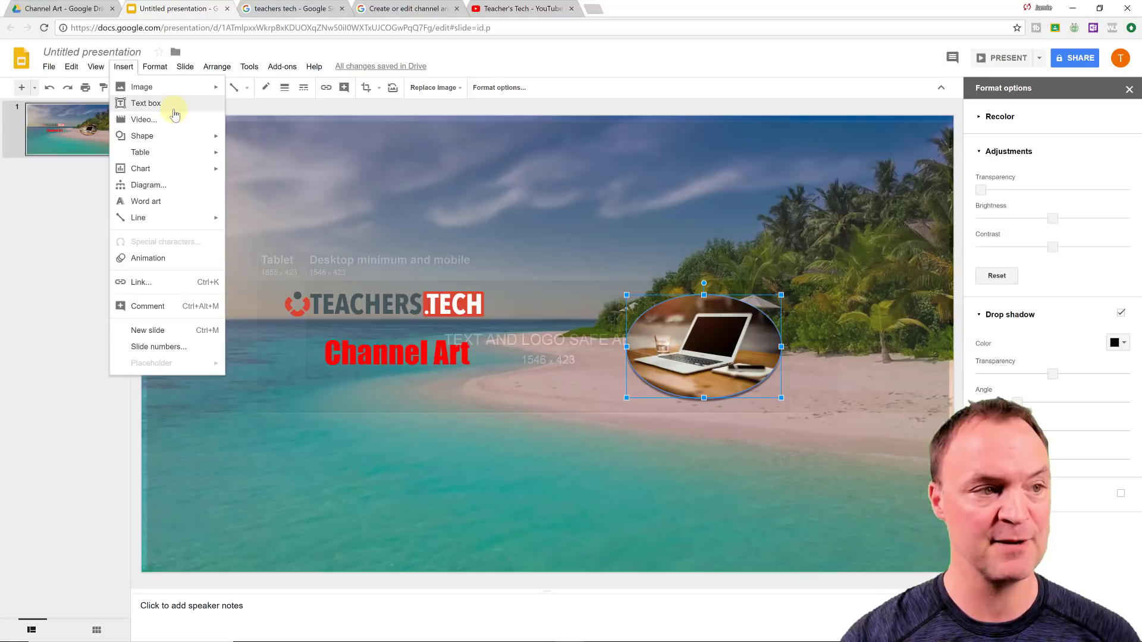
mouse_move(183, 138)
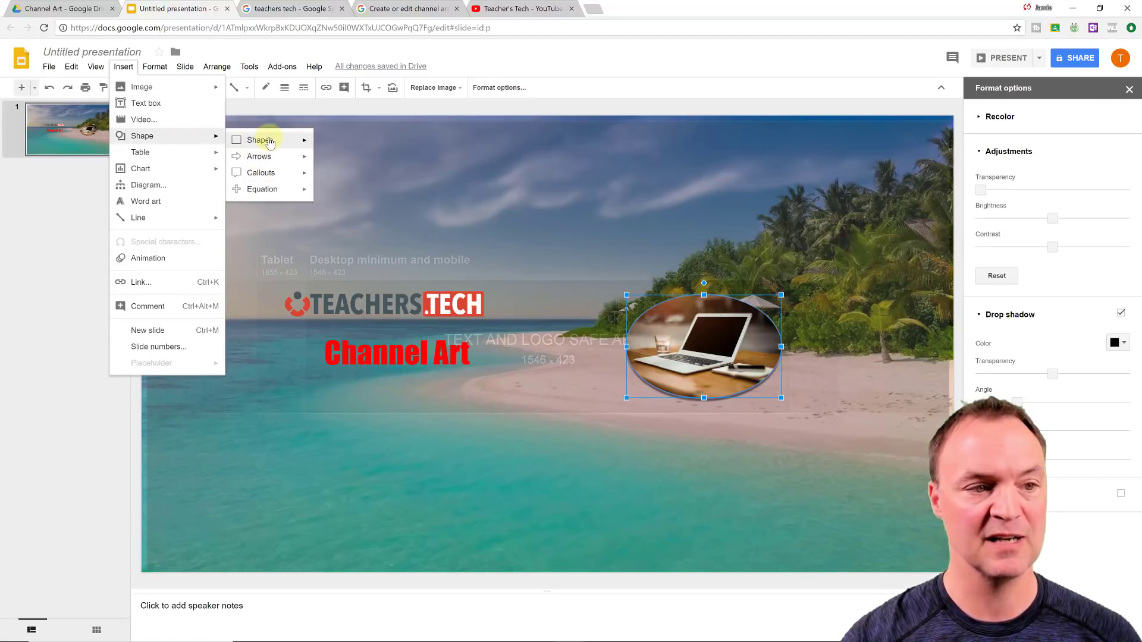
mouse_move(303, 146)
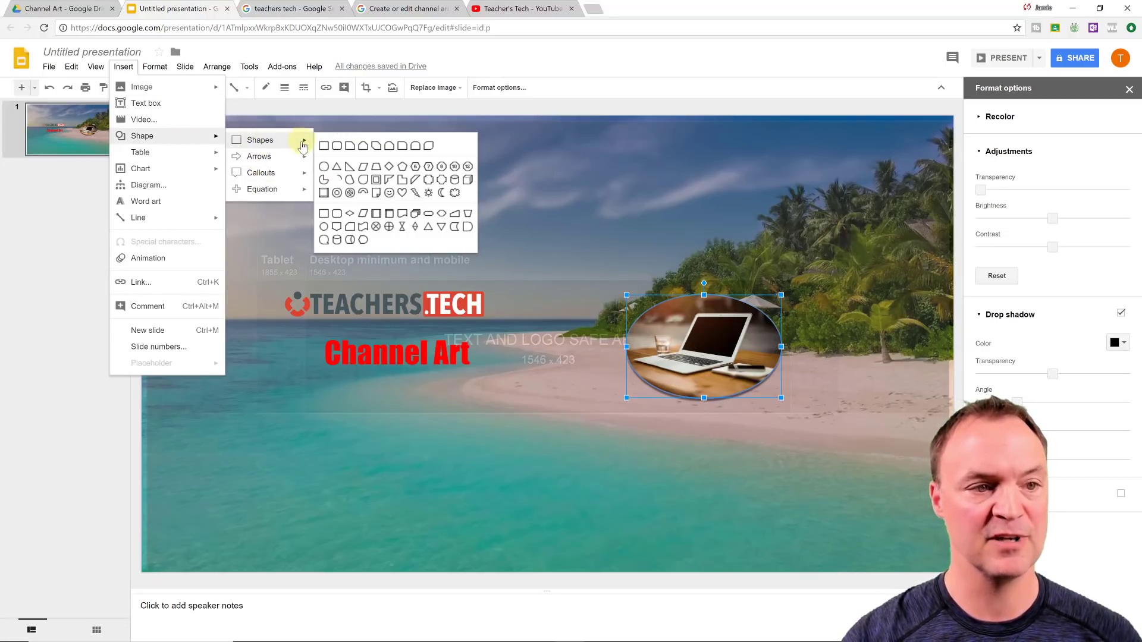
left_click(324, 166)
left_click_drag(488, 349, 531, 387)
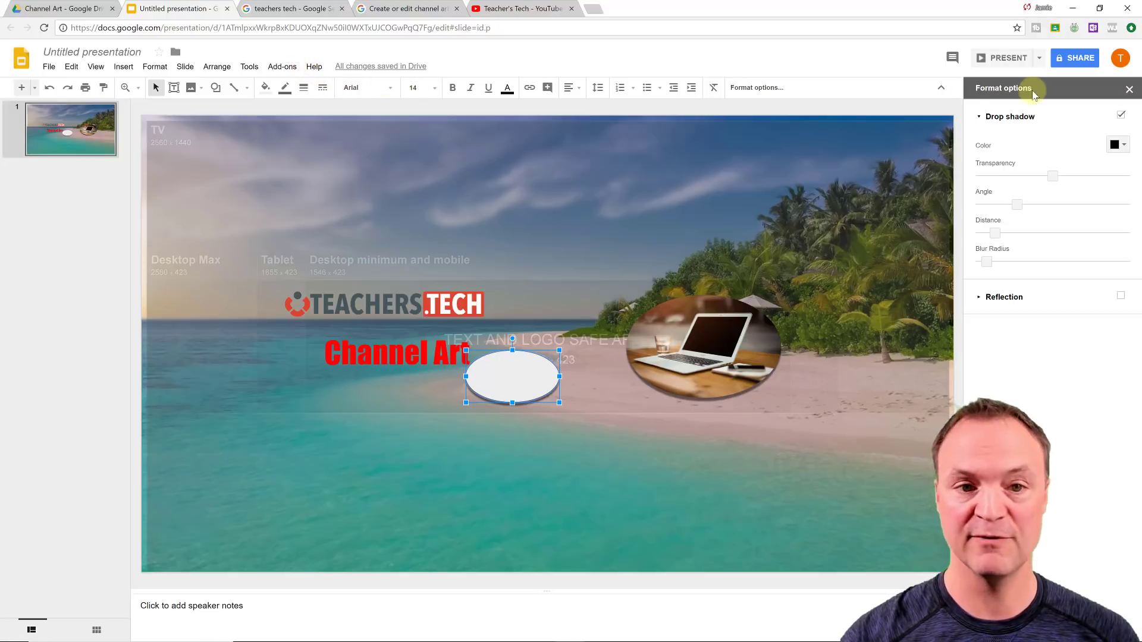
left_click(265, 88)
left_click(302, 162)
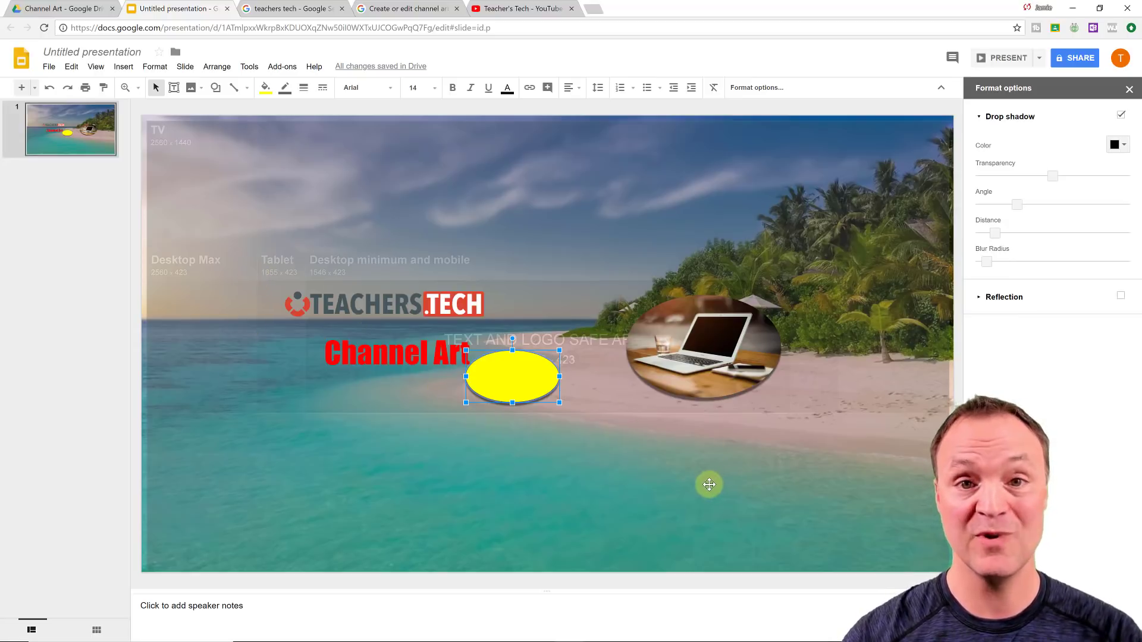
- Set the beach background to full opacity and download the slide as a JPEG image
left_click(661, 465)
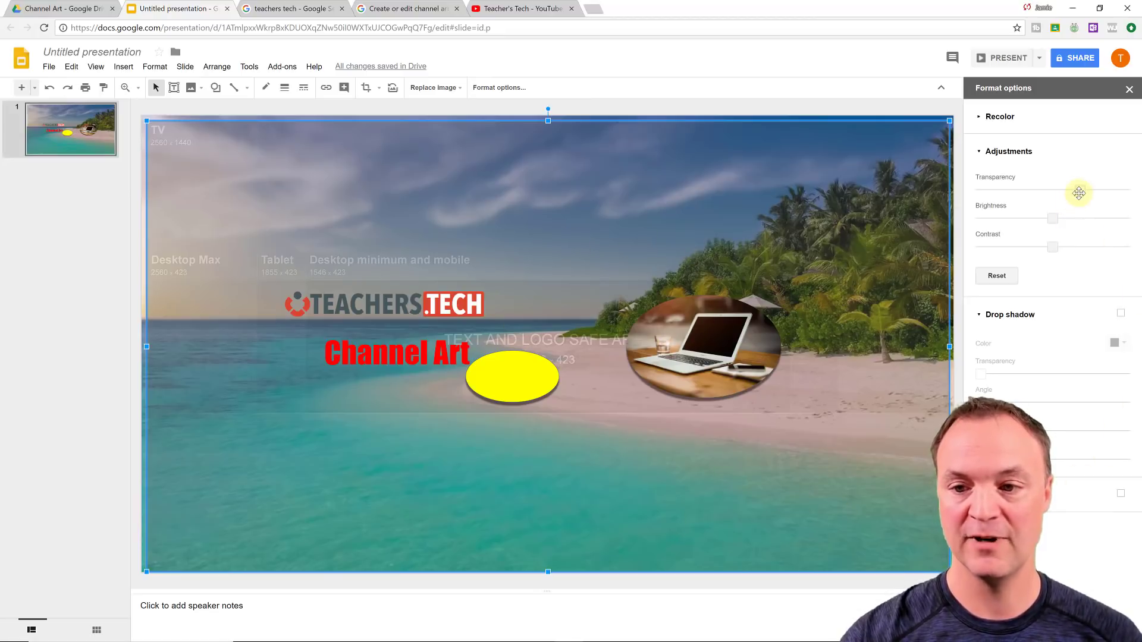
left_click_drag(1079, 190, 1136, 205)
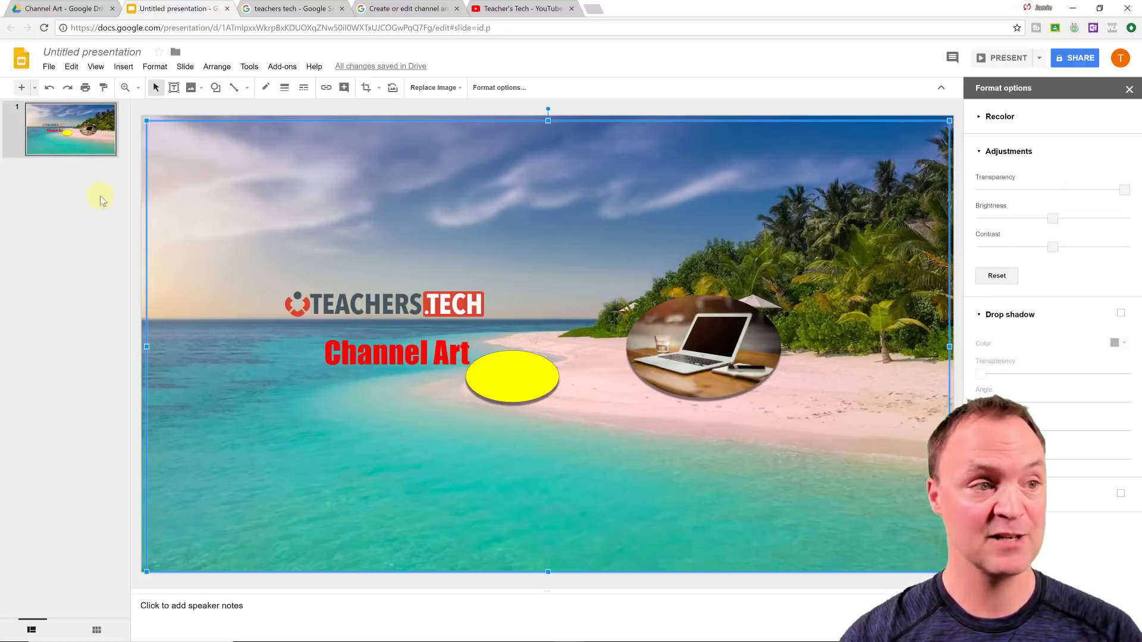
left_click(46, 68)
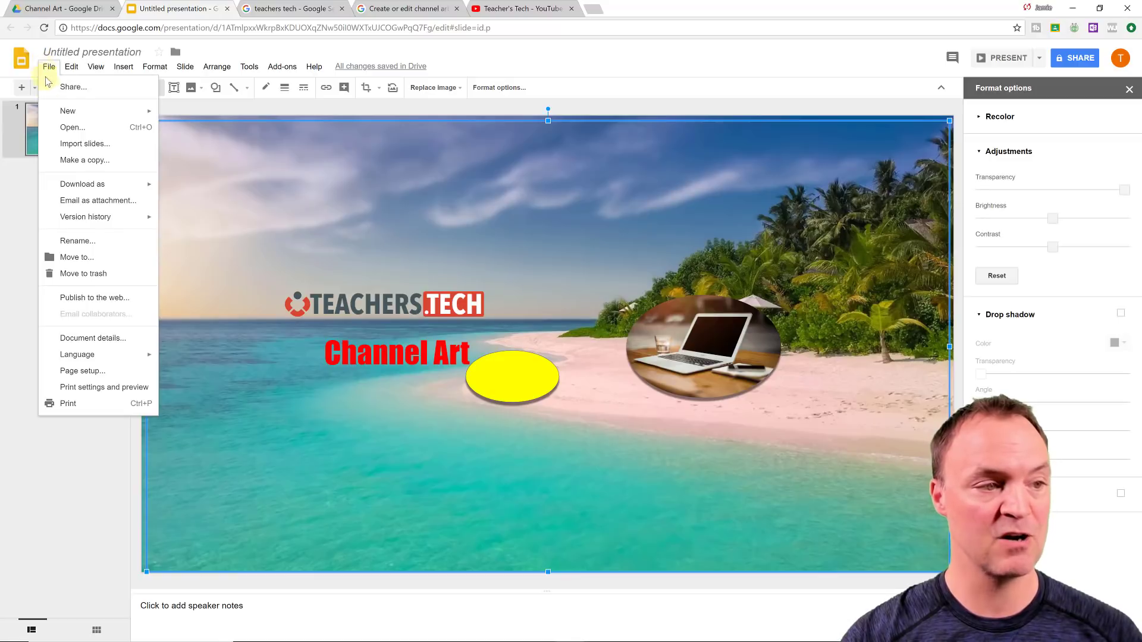
mouse_move(85, 187)
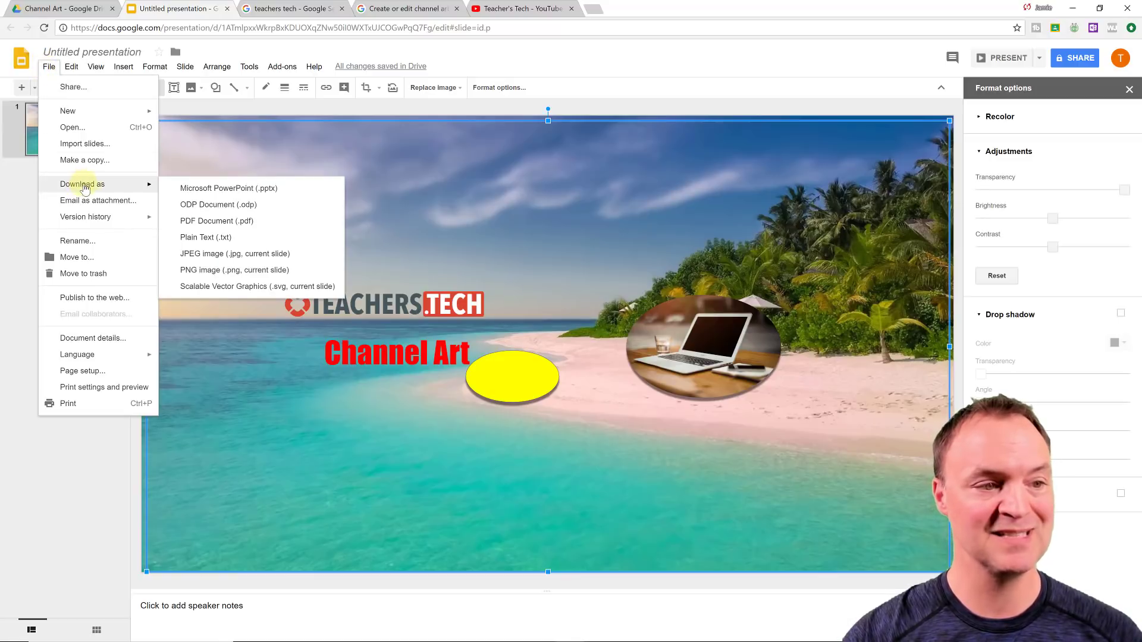
left_click(224, 258)
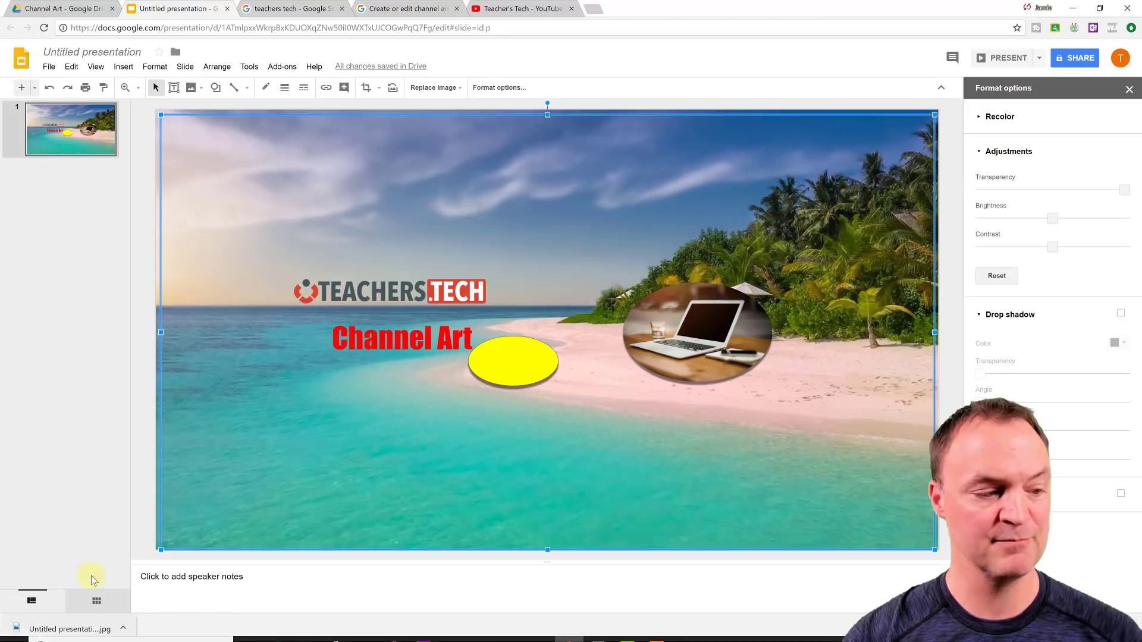
left_click(66, 629)
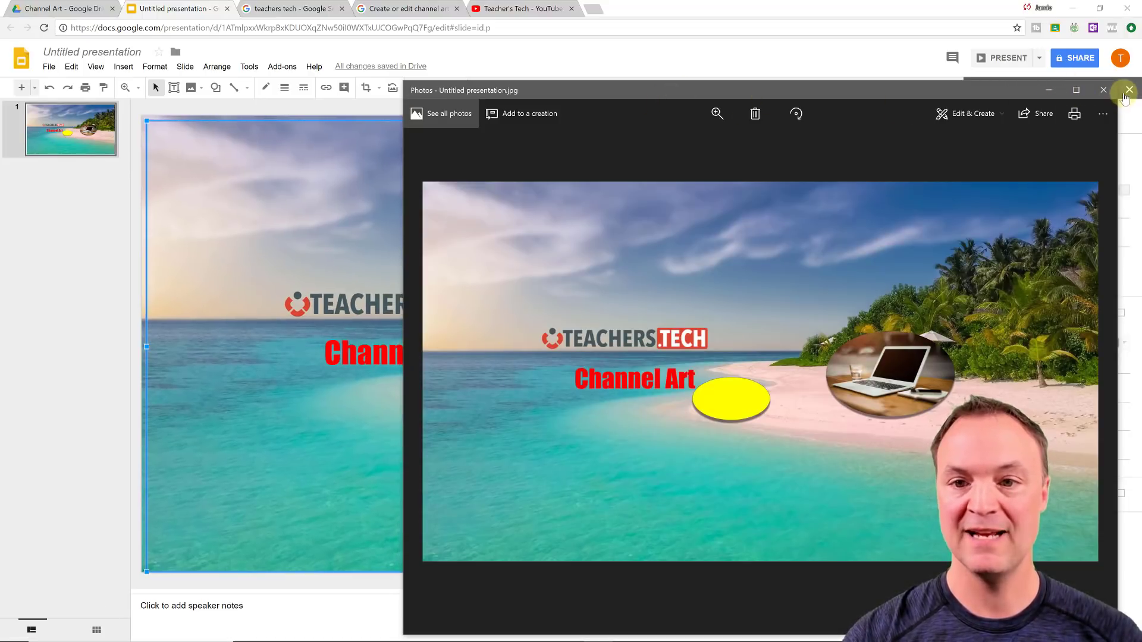
left_click(1105, 92)
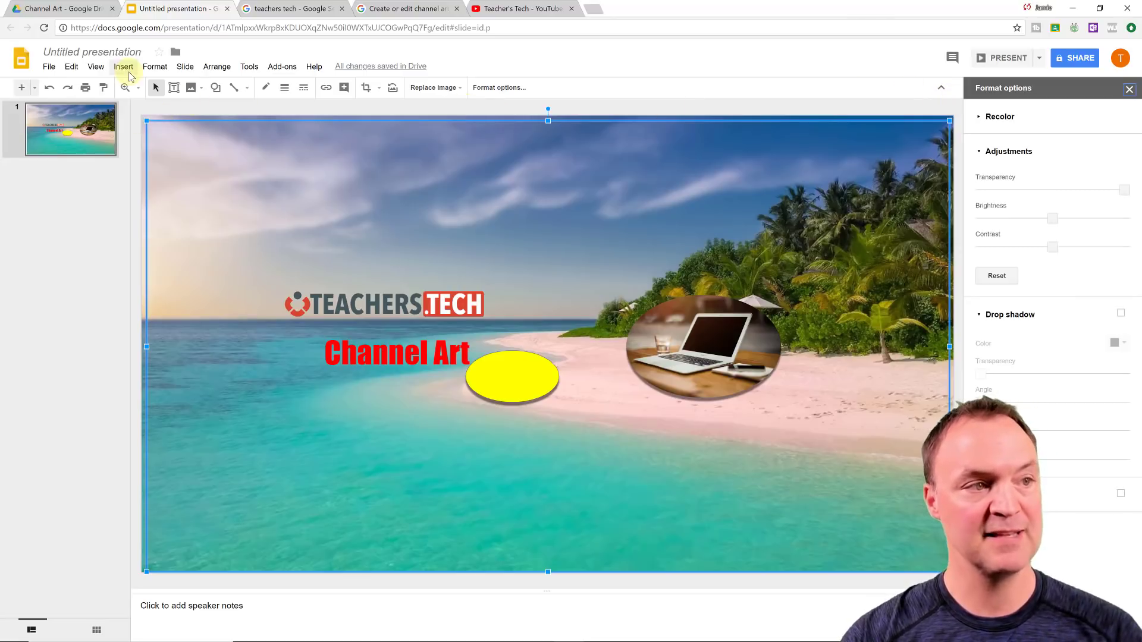
- Rename the untitled presentation to 'Channel Art' and reload the Drive folder to show it
left_click(77, 9)
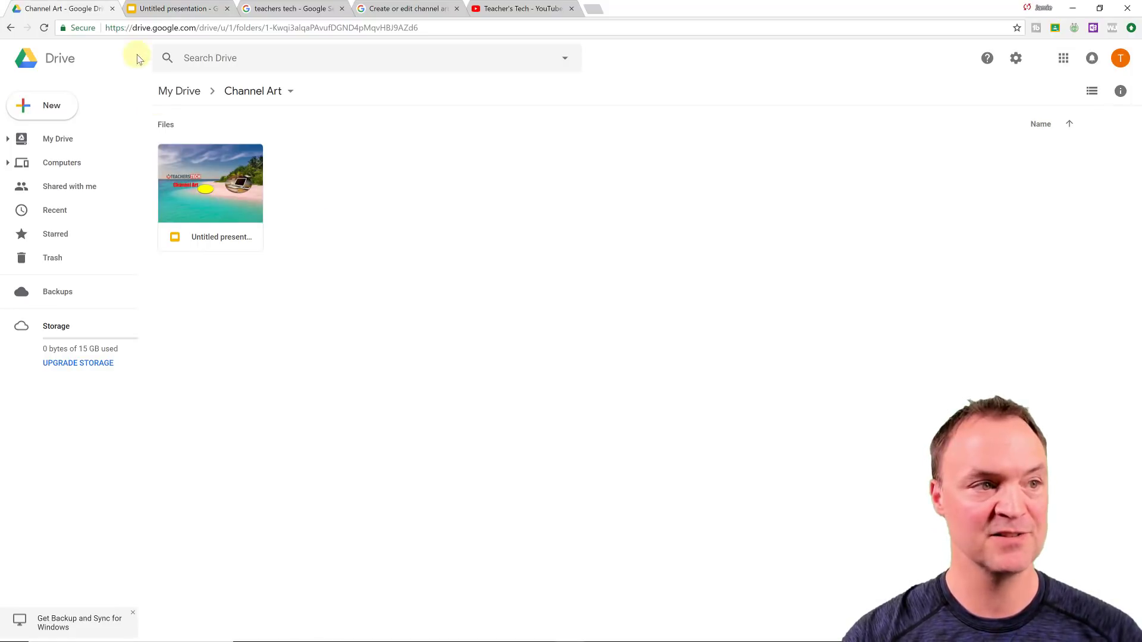
left_click(173, 9)
left_click(104, 50)
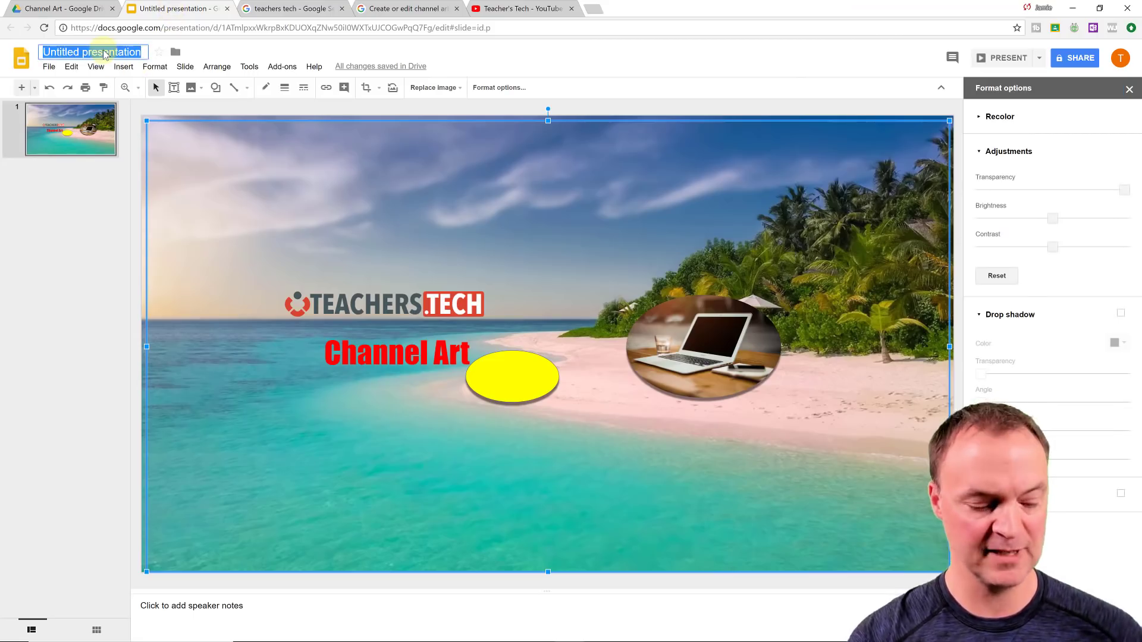
type("Channel Art")
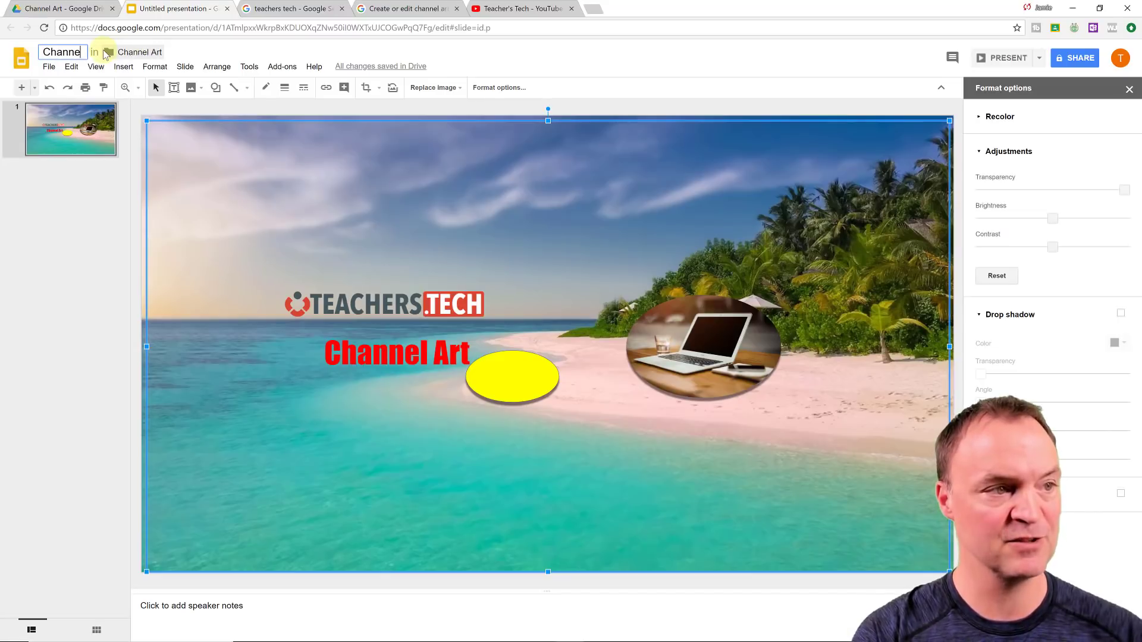
left_click(77, 9)
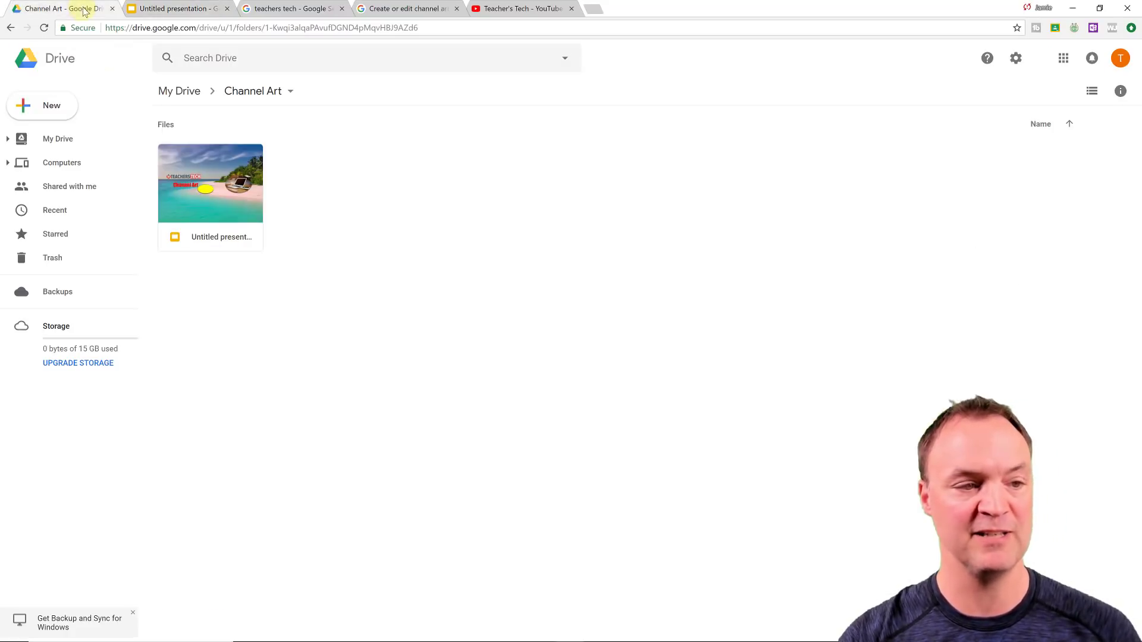
left_click(45, 26)
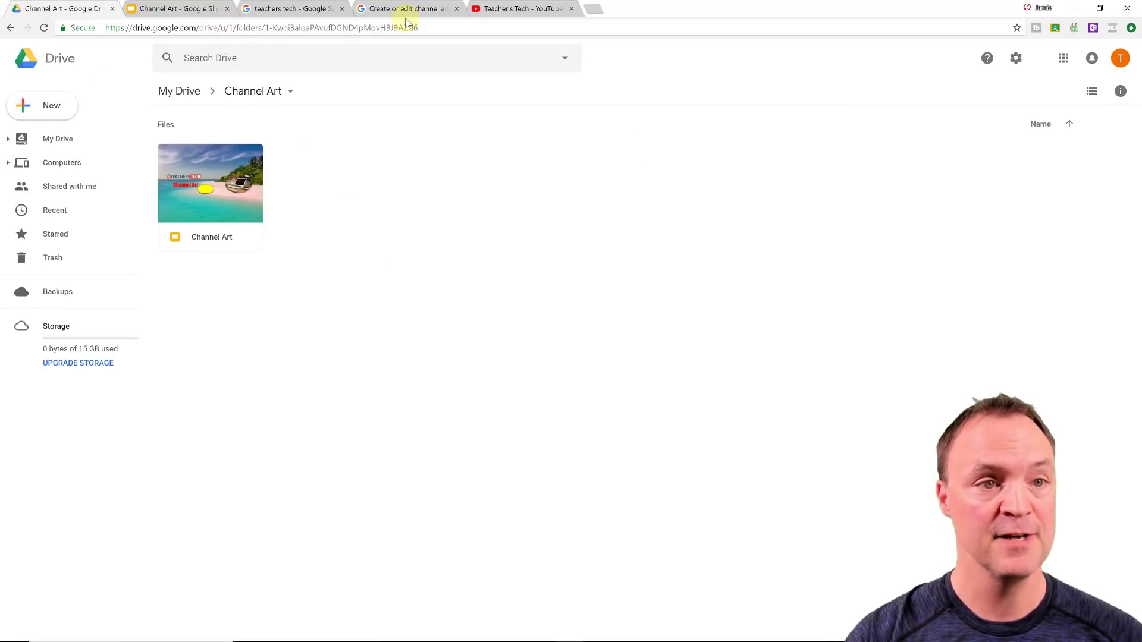
- On the Teacher's Tech YouTube channel page, edit the banner to bring up the Channel art dialog
left_click(523, 8)
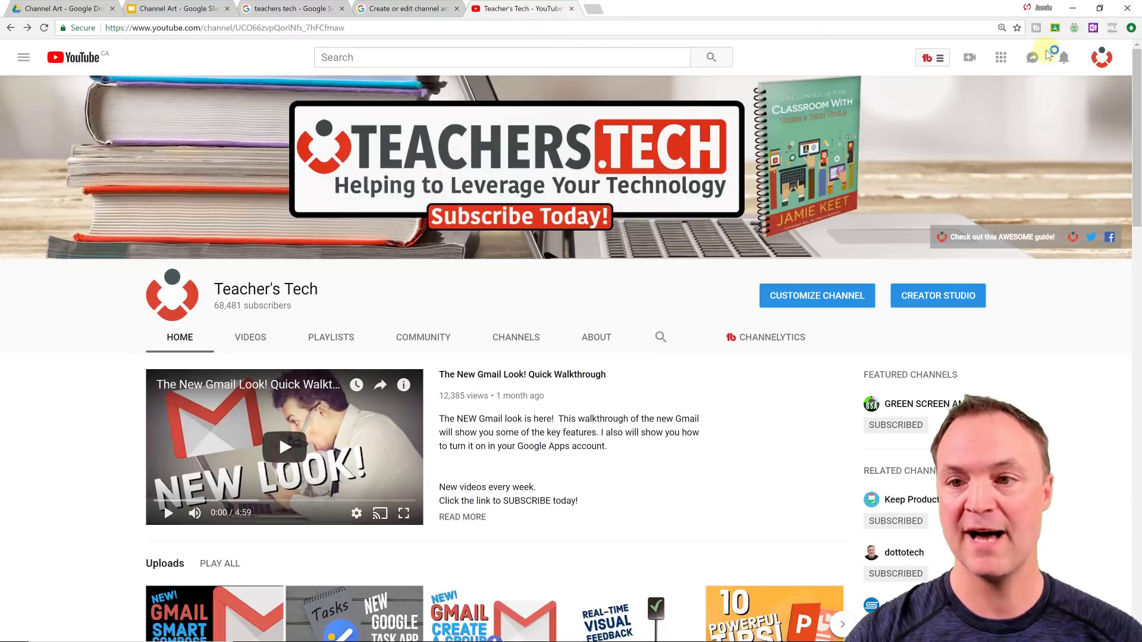
left_click(1113, 106)
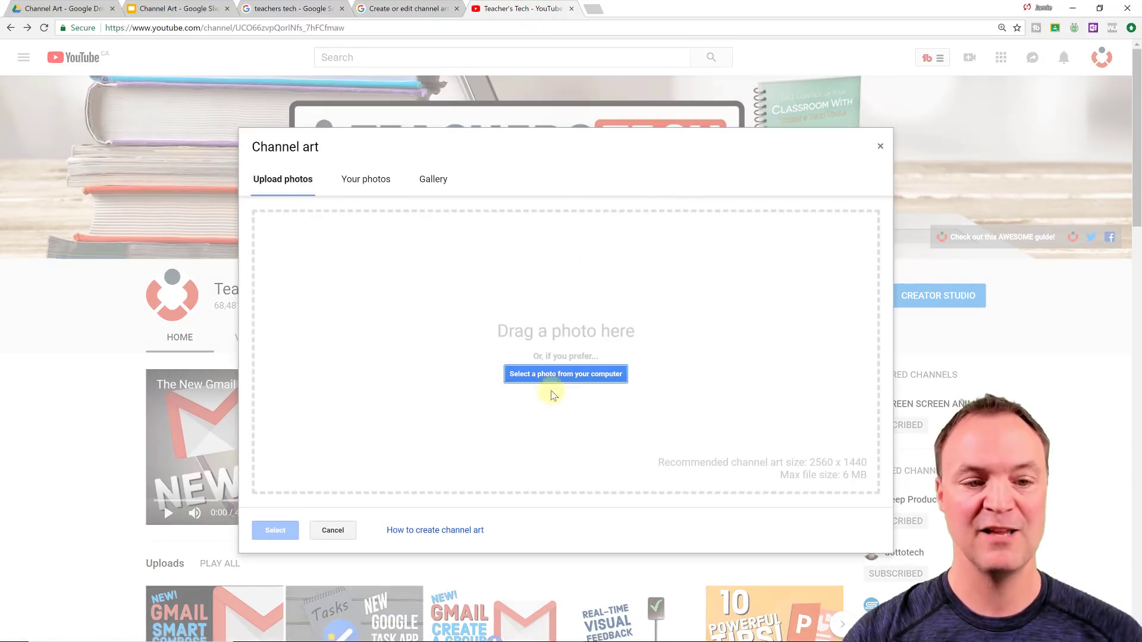